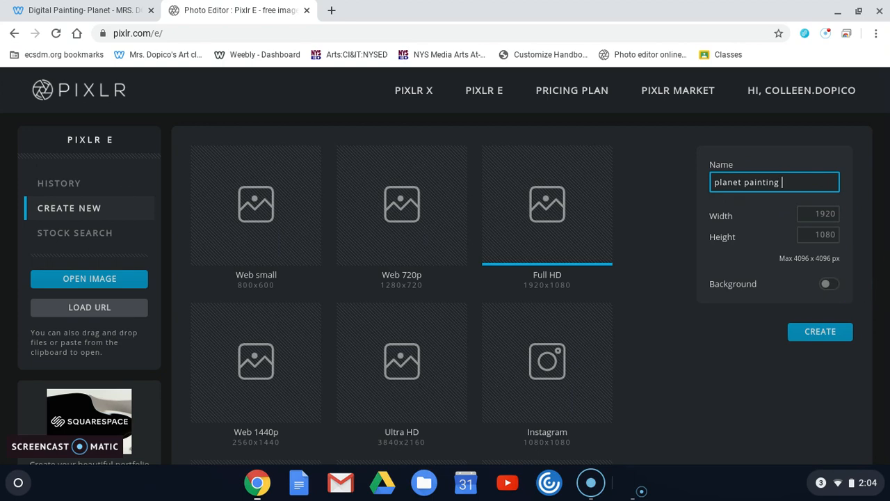
Step: Create the 1920 x 1080 planet painting image and fill the canvas with a downward linear gradient from light blue to black
click(808, 332)
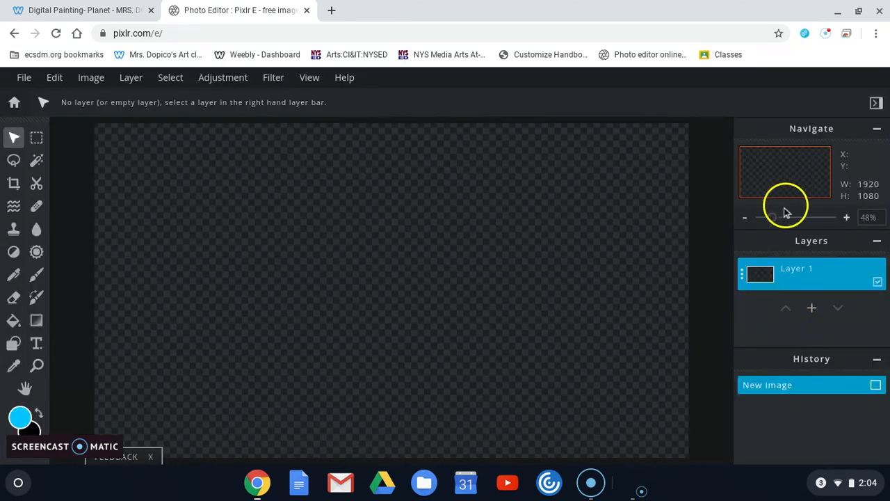
drag(772, 215, 768, 218)
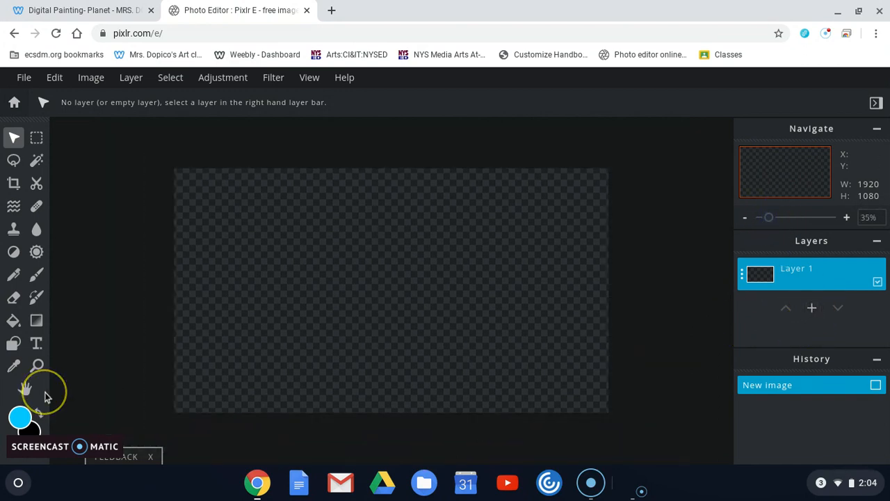
click(36, 320)
drag(394, 163, 380, 397)
Step: Set the foreground colour to purple #8400FF and redraw the linear gradient from the canvas's upper edge to its lower edge
click(20, 422)
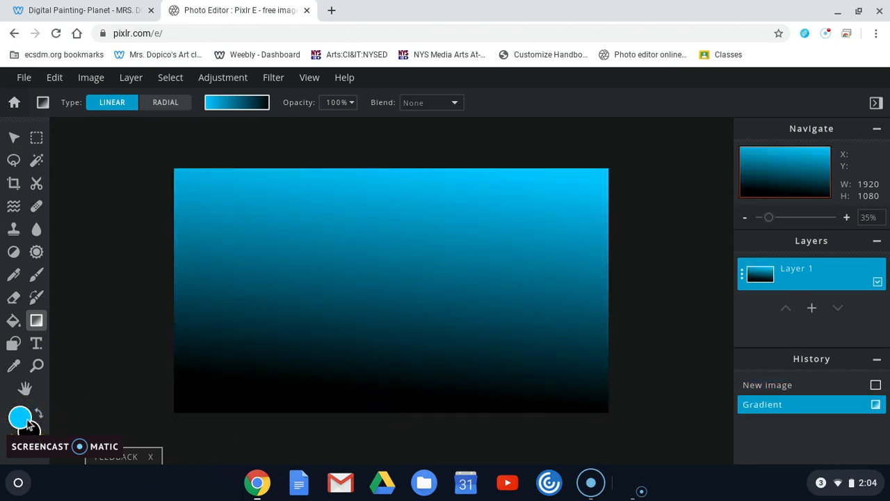
click(21, 416)
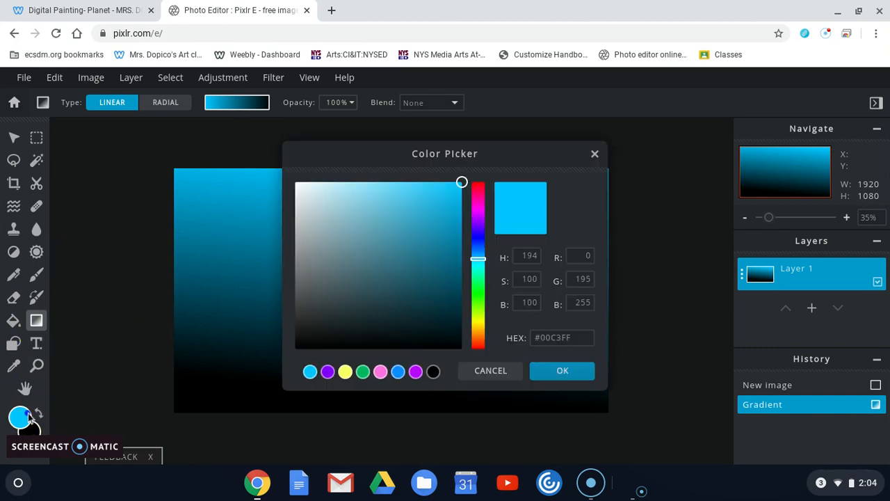
click(327, 372)
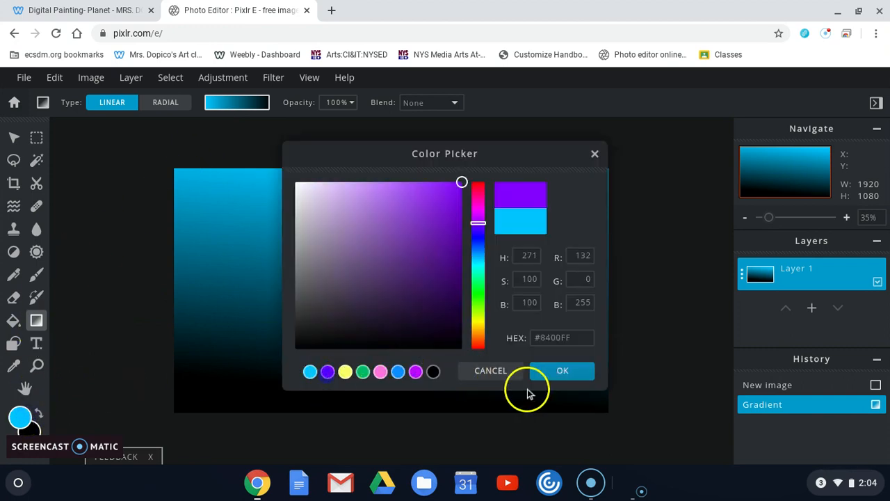
click(561, 372)
drag(383, 169, 388, 412)
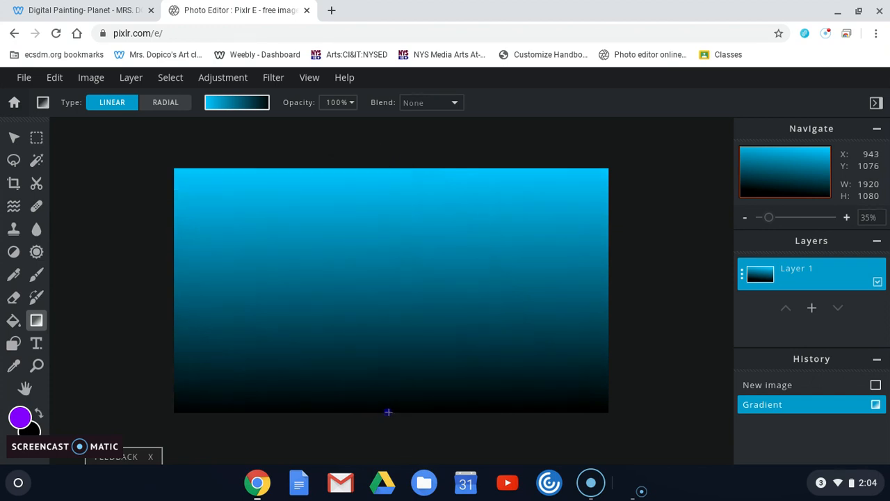
Step: Change the gradient type to radial and fill the canvas with it from near the centre outward to the lower-right corner
click(160, 104)
drag(351, 263, 658, 400)
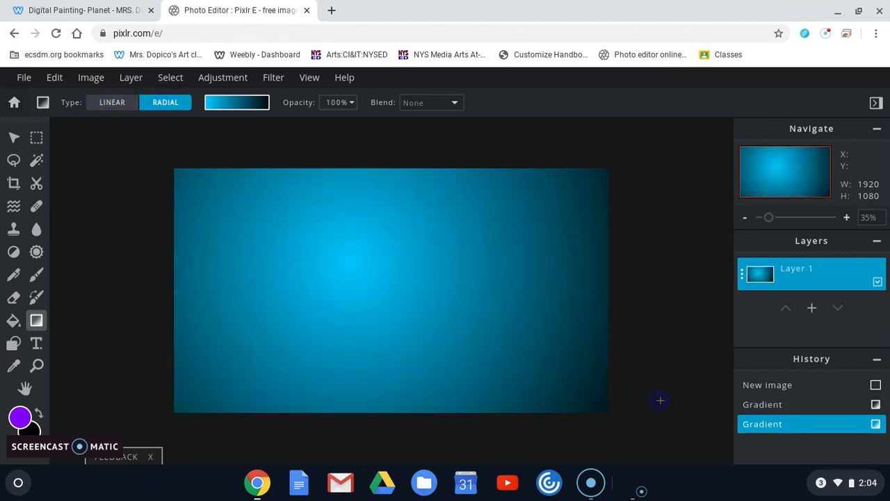
drag(379, 282, 598, 403)
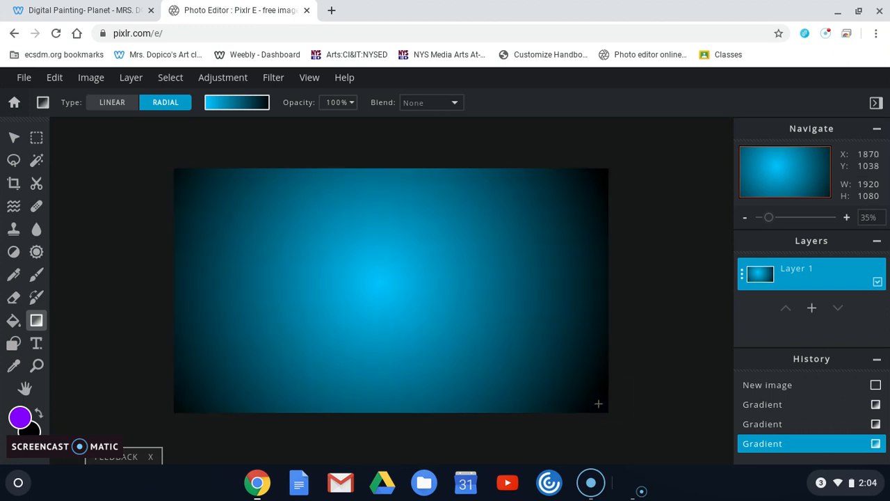
Step: Choose the purple-to-black gradient preset and fill the canvas with a radial gradient from the centre to the lower-right corner
click(221, 107)
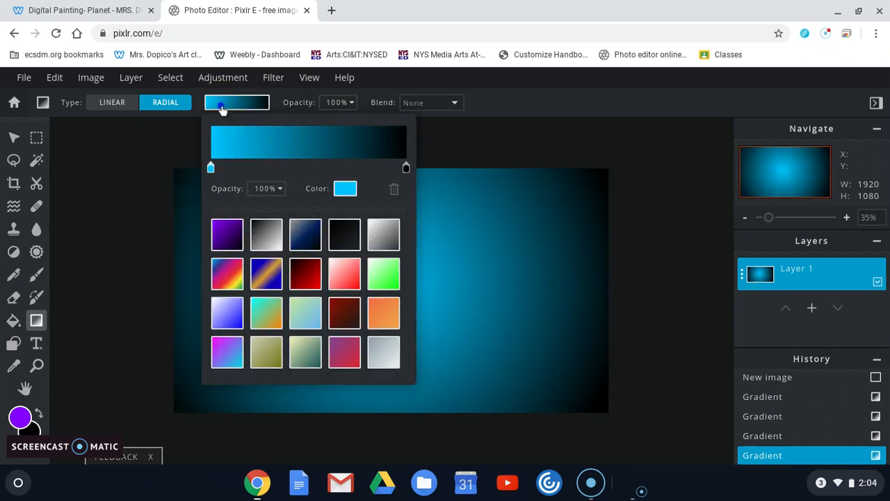
click(221, 107)
click(235, 109)
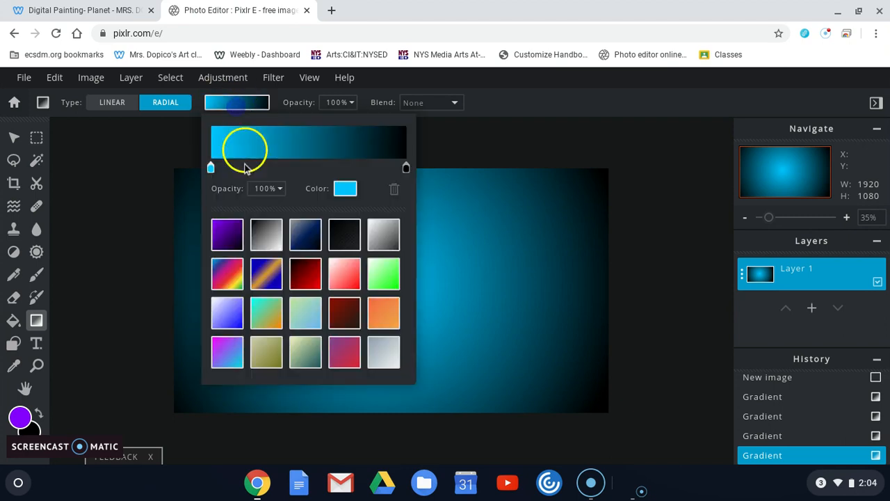
click(237, 230)
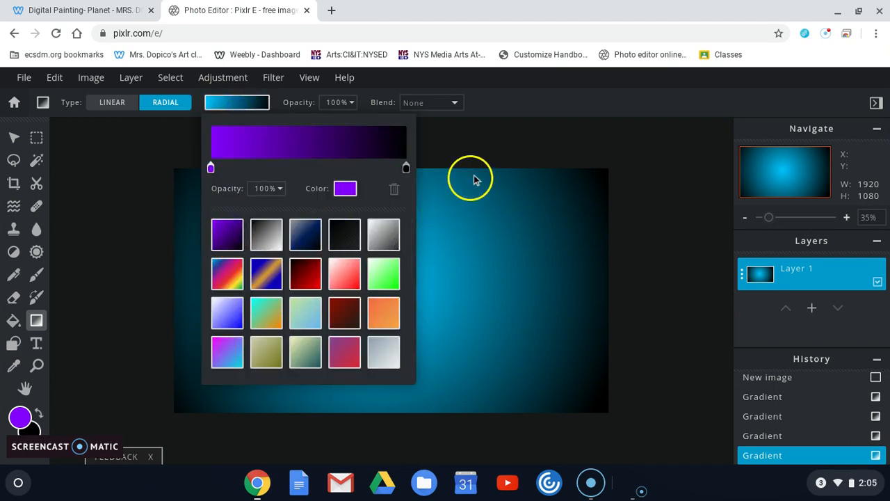
click(467, 238)
drag(374, 255, 552, 405)
drag(396, 278, 596, 415)
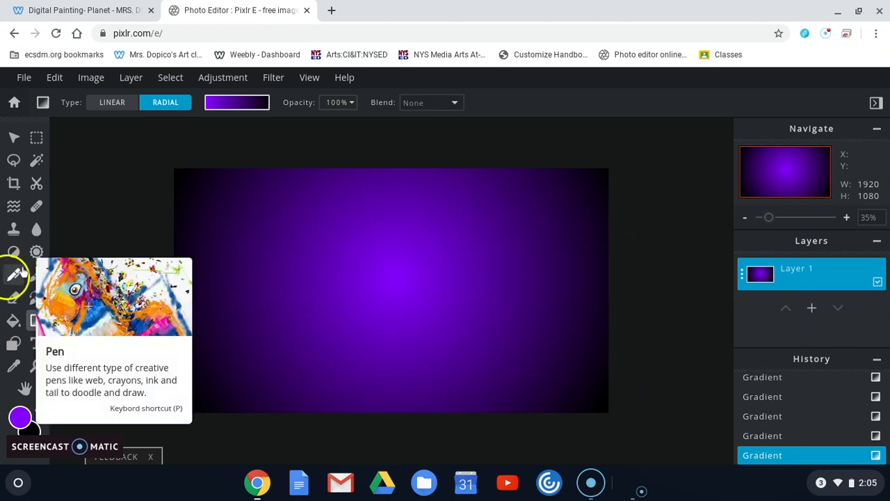
Step: Search Google Images for "galaxy" in a new browser tab and browse the reference pictures
click(331, 9)
text(galax)
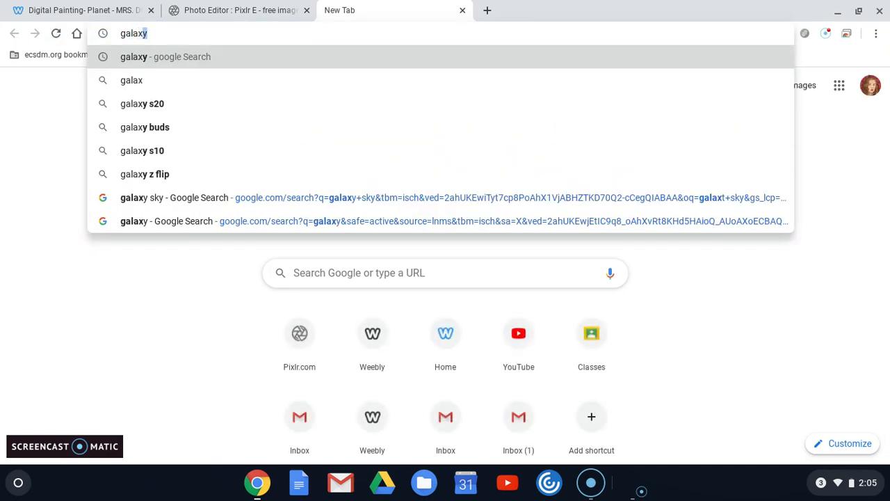
key(Return)
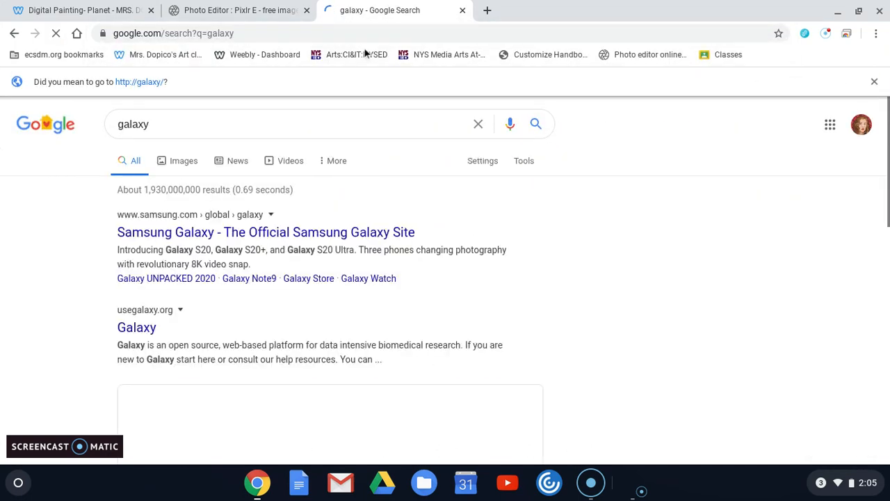
click(186, 165)
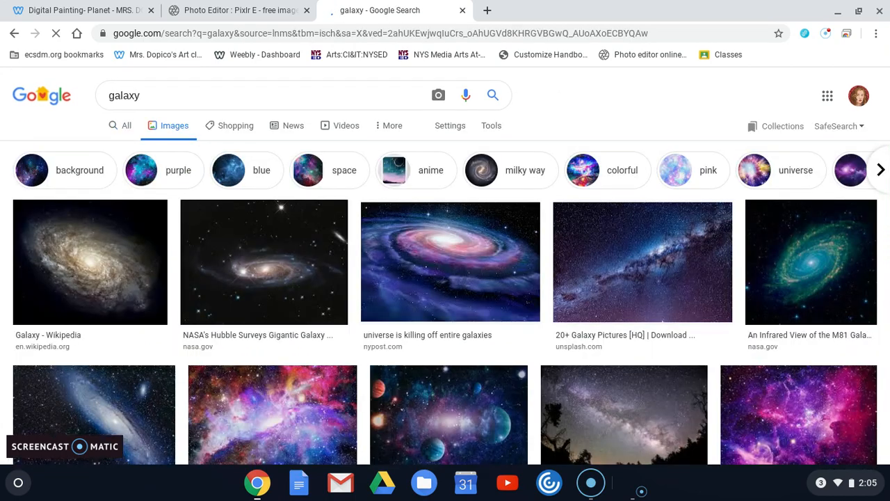
scroll(259, 298, down, 3)
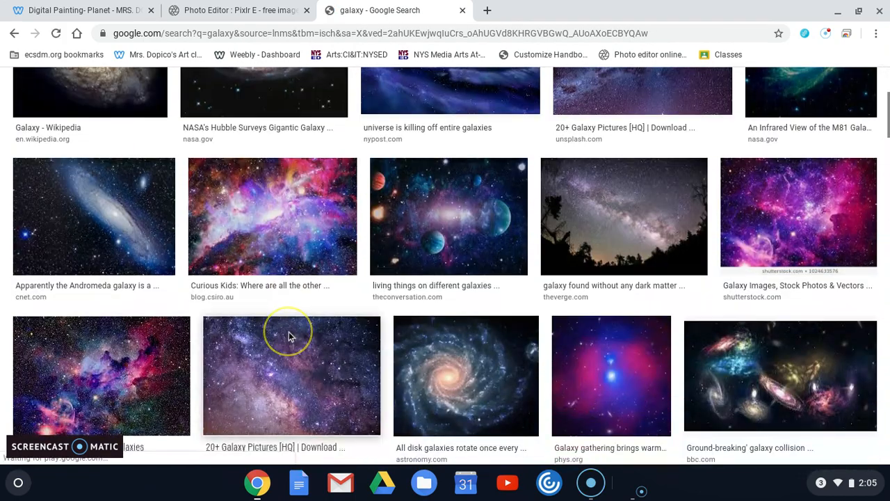
Step: Switch back to Pixlr E and set up the Draw brush with 100% softness, 370 px size and 50% opacity
click(240, 10)
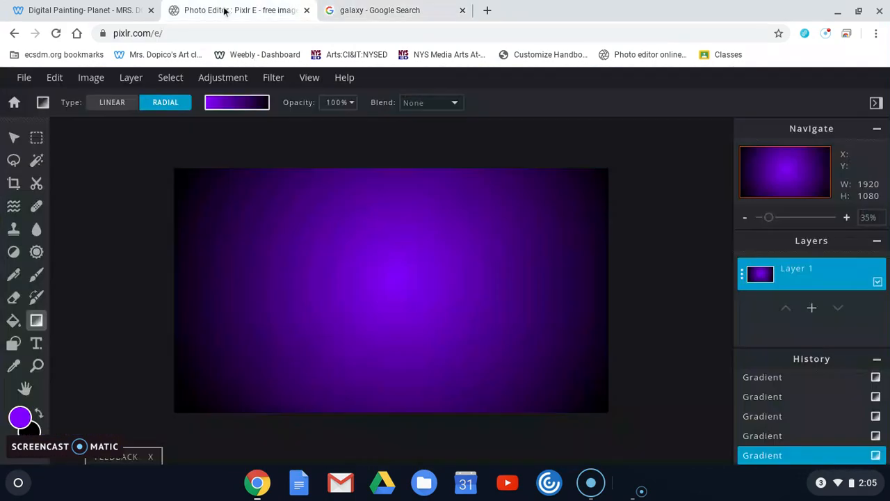
click(36, 276)
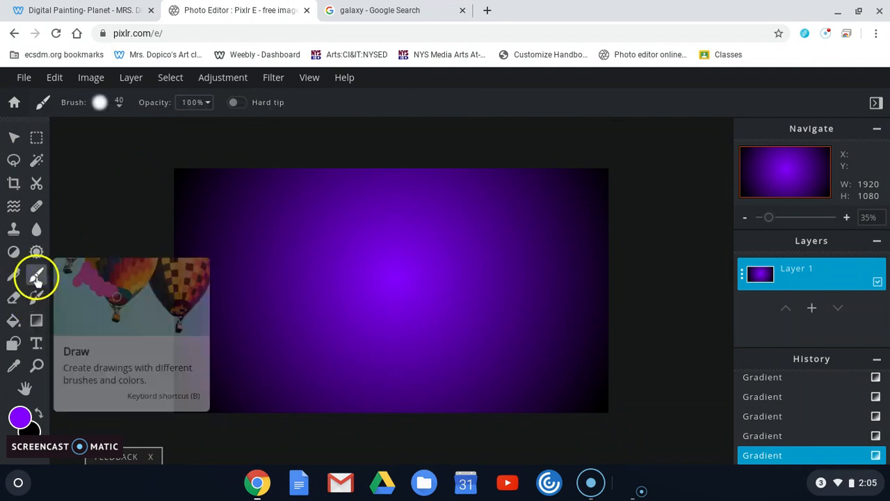
click(104, 106)
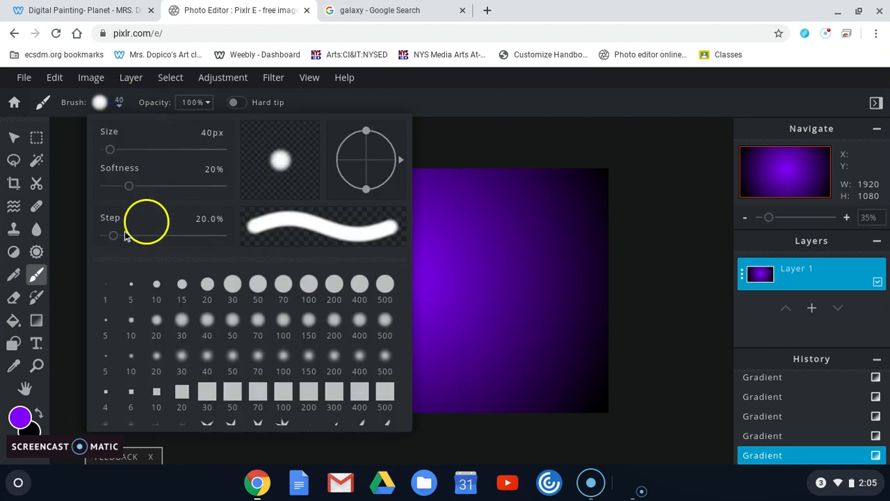
drag(129, 188, 251, 193)
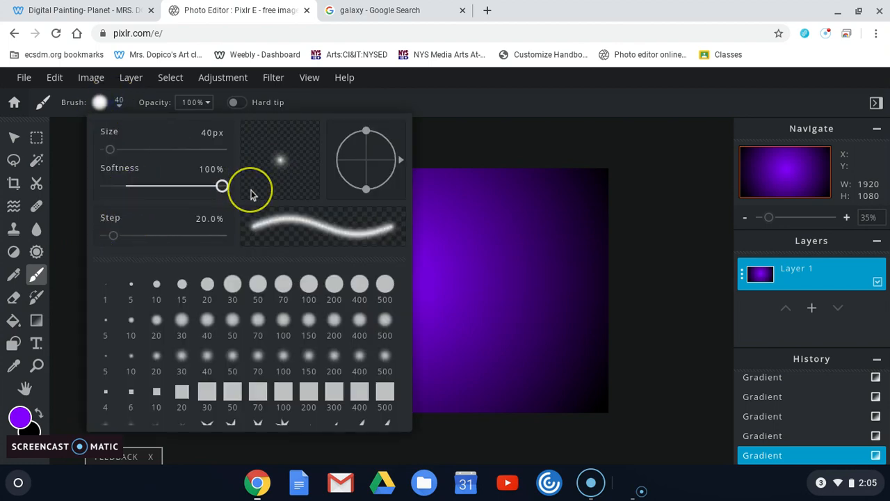
mouse_move(112, 151)
mouse_down()
mouse_move(157, 151)
mouse_move(149, 153)
mouse_up()
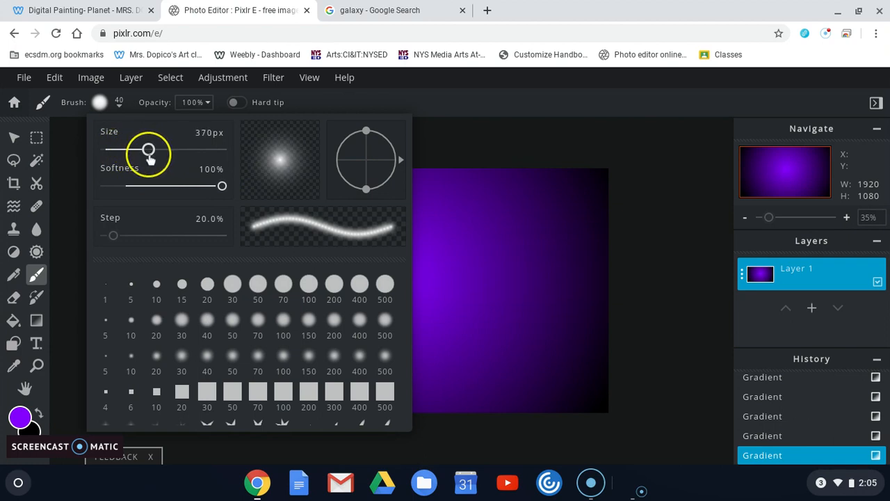
click(209, 105)
click(210, 106)
drag(208, 125, 161, 126)
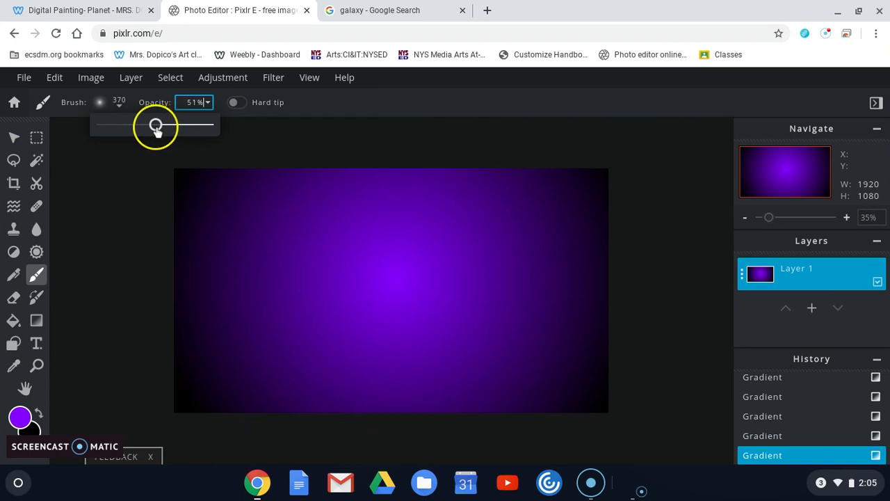
Step: Set the brush colour to turquoise #00FFDD and paint a short, soft cloud right of the canvas centre
click(21, 417)
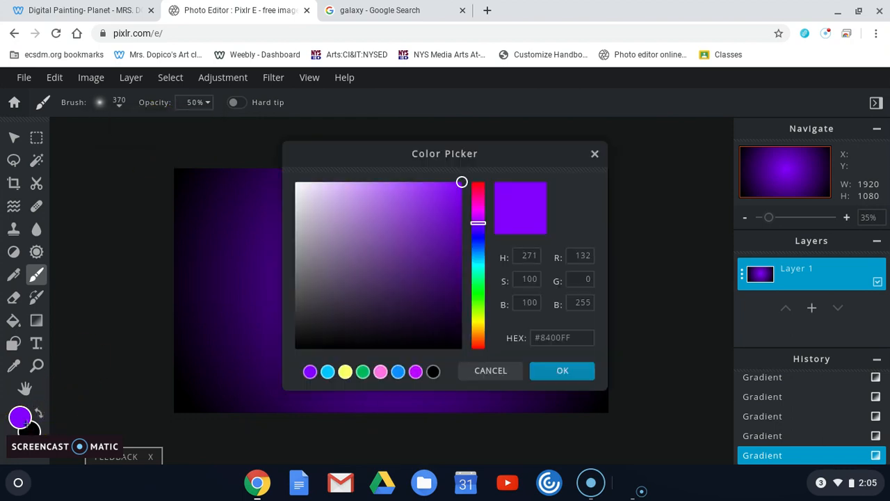
click(477, 269)
drag(453, 223, 463, 183)
click(539, 368)
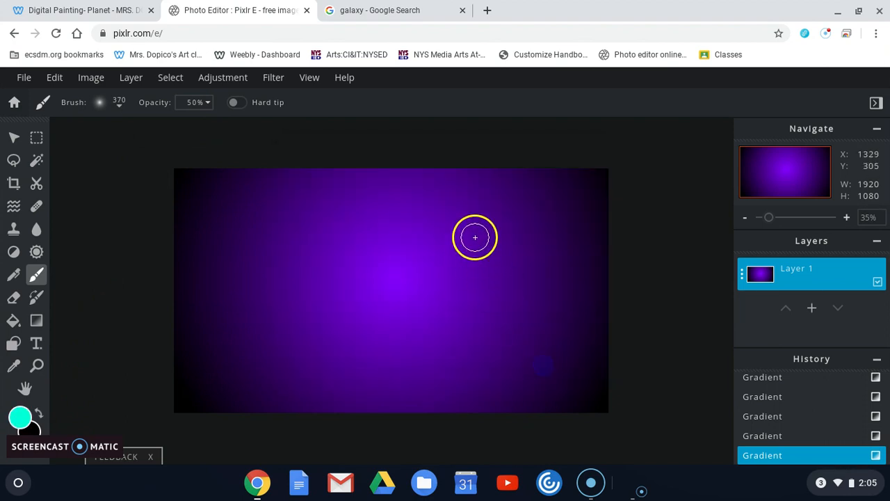
mouse_move(475, 235)
mouse_down()
mouse_move(504, 263)
mouse_move(482, 244)
mouse_move(486, 283)
mouse_move(475, 267)
mouse_move(412, 317)
mouse_move(465, 286)
mouse_up()
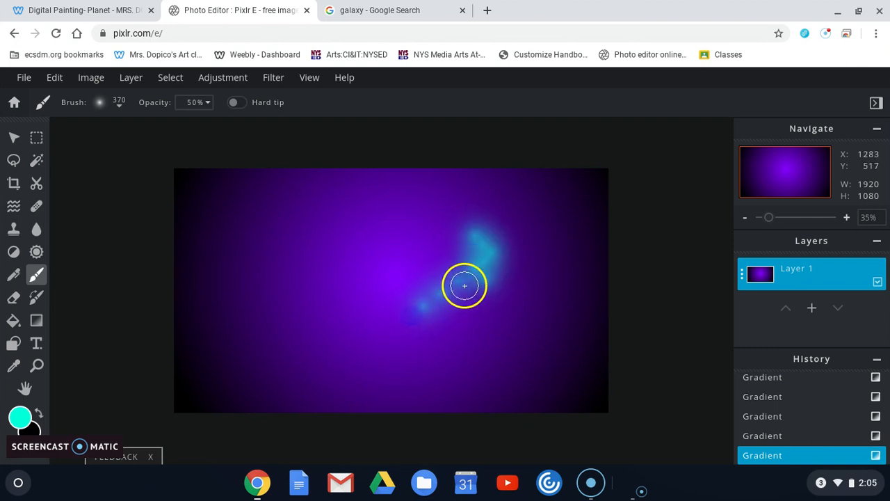
Step: Enlarge the brush to 621 px and paint more soft turquoise nebula clouds across the centre and right half of the canvas
click(118, 104)
drag(144, 149, 178, 150)
click(481, 302)
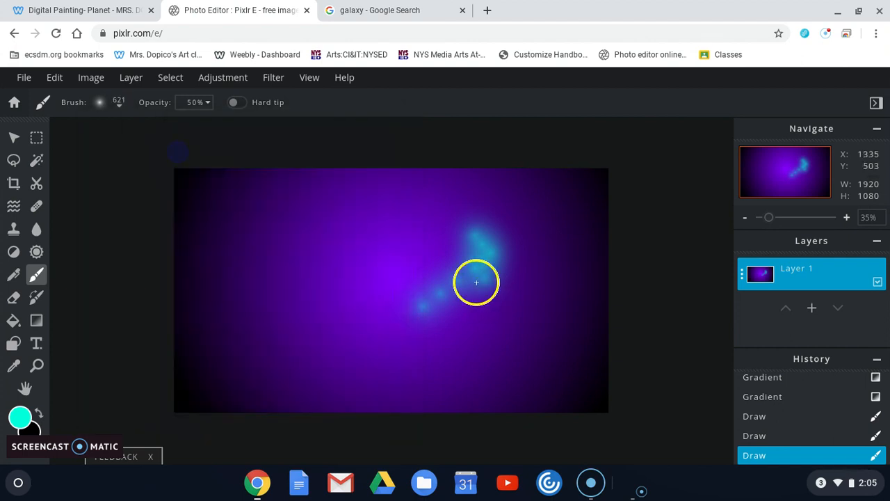
mouse_move(468, 275)
mouse_down()
mouse_move(497, 347)
mouse_move(505, 314)
mouse_move(496, 302)
mouse_move(530, 289)
mouse_up()
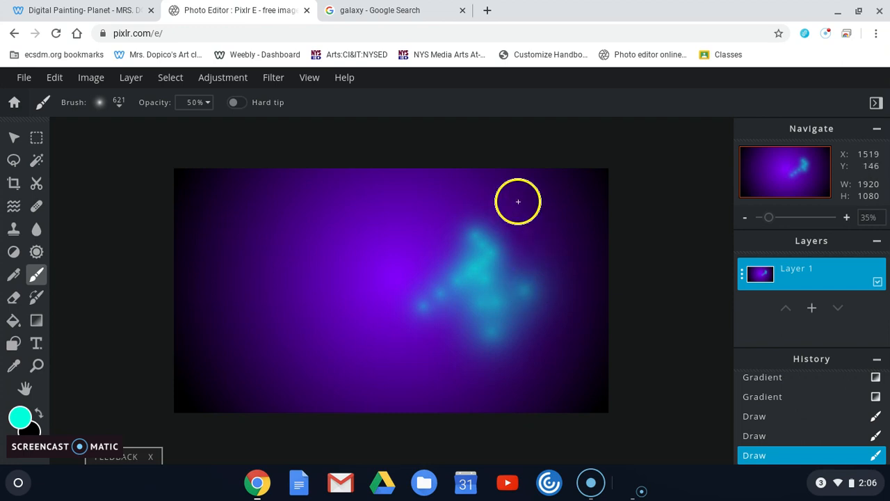
drag(518, 202, 532, 248)
mouse_move(465, 216)
mouse_down()
mouse_move(356, 294)
mouse_move(388, 296)
mouse_move(418, 331)
mouse_move(409, 336)
mouse_move(435, 323)
mouse_move(481, 364)
mouse_move(489, 357)
mouse_move(514, 369)
mouse_up()
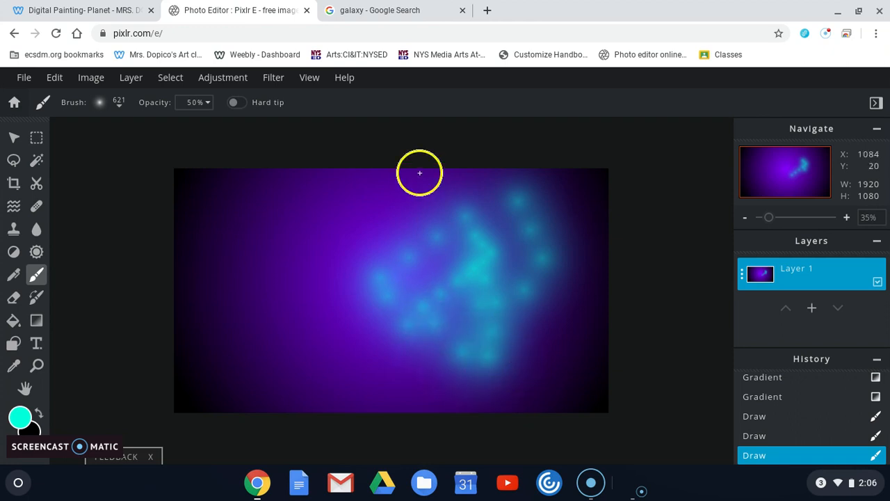
mouse_move(418, 229)
mouse_down()
mouse_move(420, 267)
mouse_move(438, 221)
mouse_move(387, 234)
mouse_move(364, 257)
mouse_up()
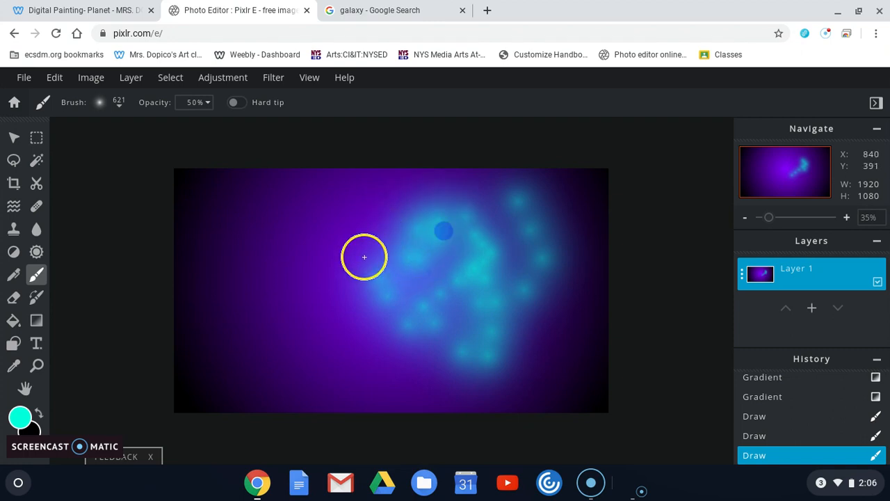
click(453, 328)
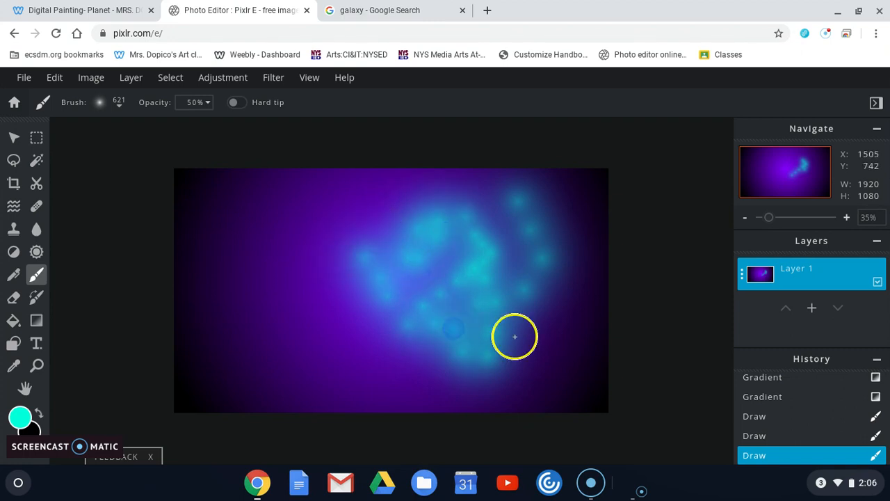
click(514, 336)
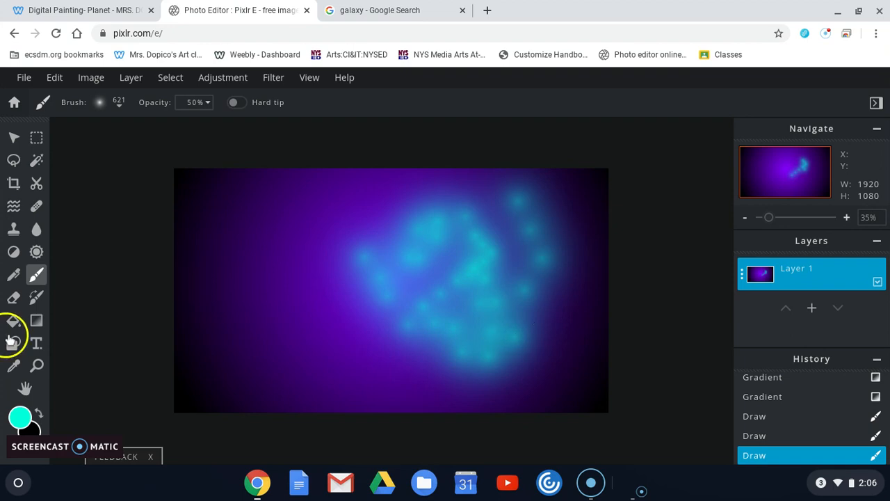
Step: Set the brush colour to light purple #C65CFF and paint soft clouds around the turquoise area and across the left half of the canvas
click(19, 416)
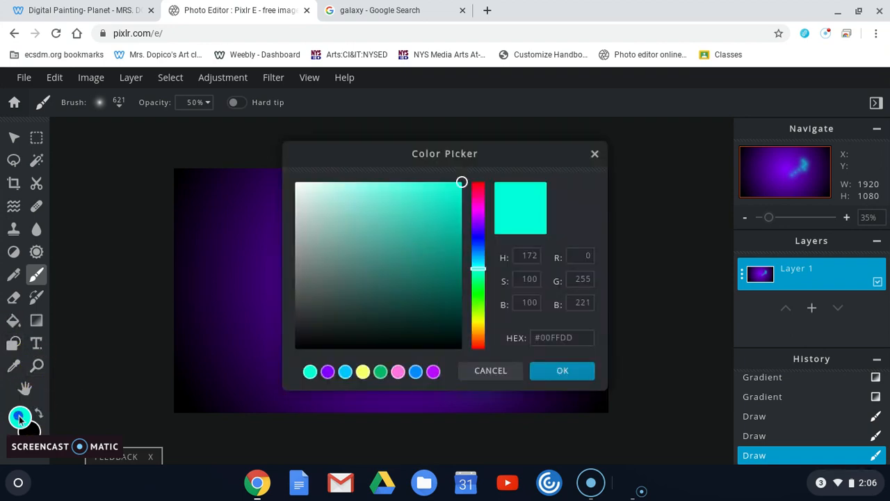
click(478, 220)
drag(451, 212, 421, 183)
click(560, 366)
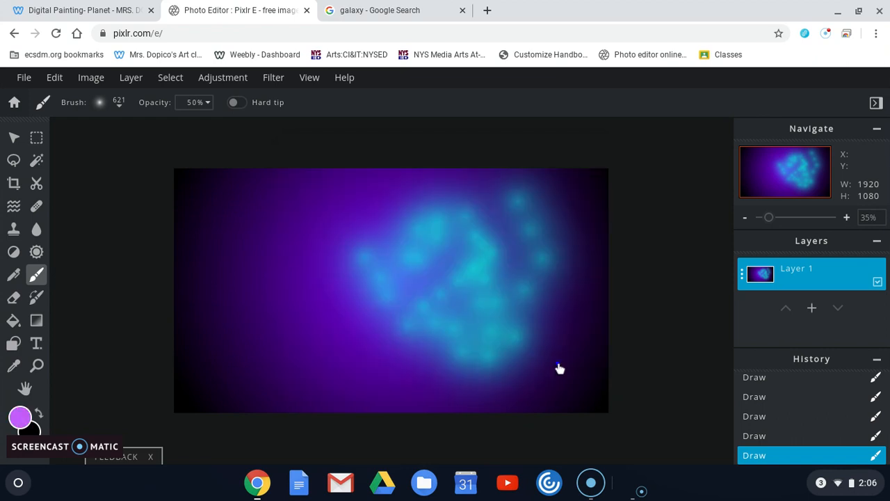
click(377, 215)
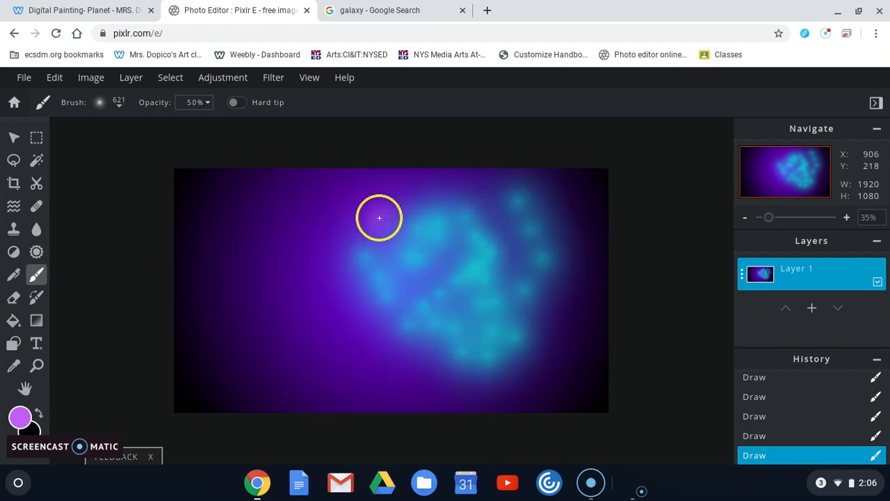
mouse_move(421, 210)
mouse_down()
mouse_move(407, 204)
mouse_move(397, 241)
mouse_up()
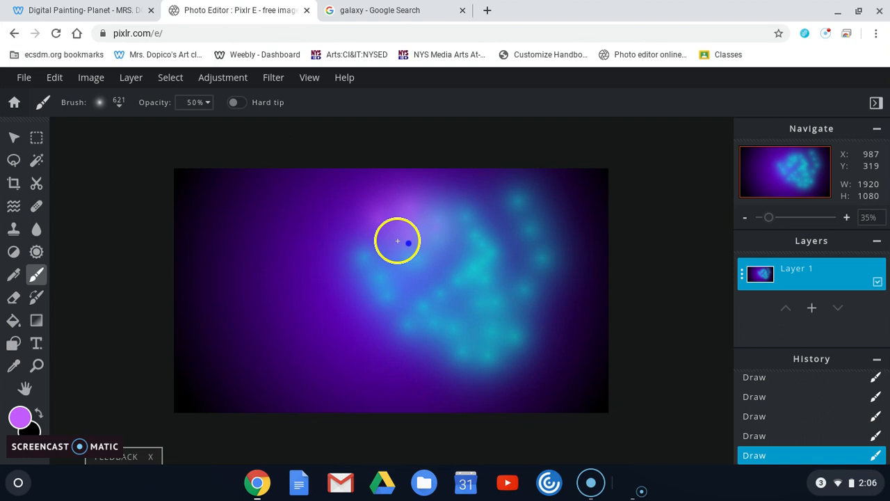
mouse_move(328, 243)
mouse_down()
mouse_move(352, 298)
mouse_move(381, 328)
mouse_up()
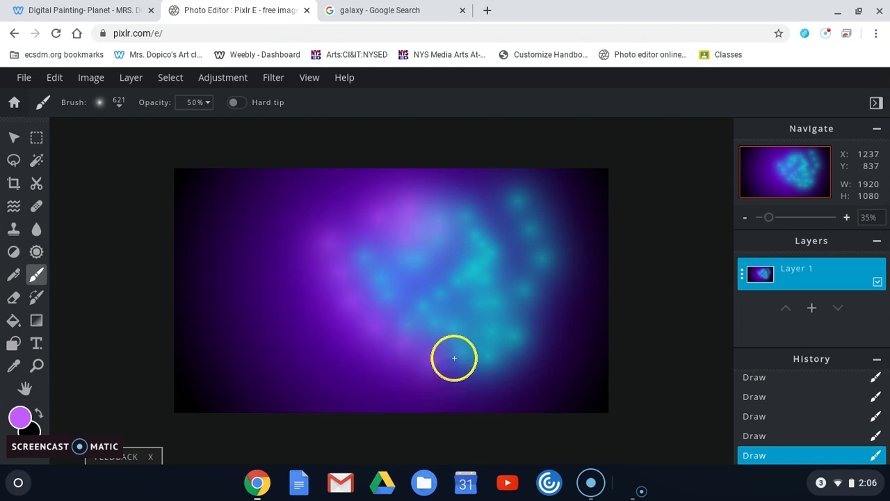
mouse_move(454, 358)
mouse_down()
mouse_move(540, 341)
mouse_move(545, 314)
mouse_move(517, 369)
mouse_up()
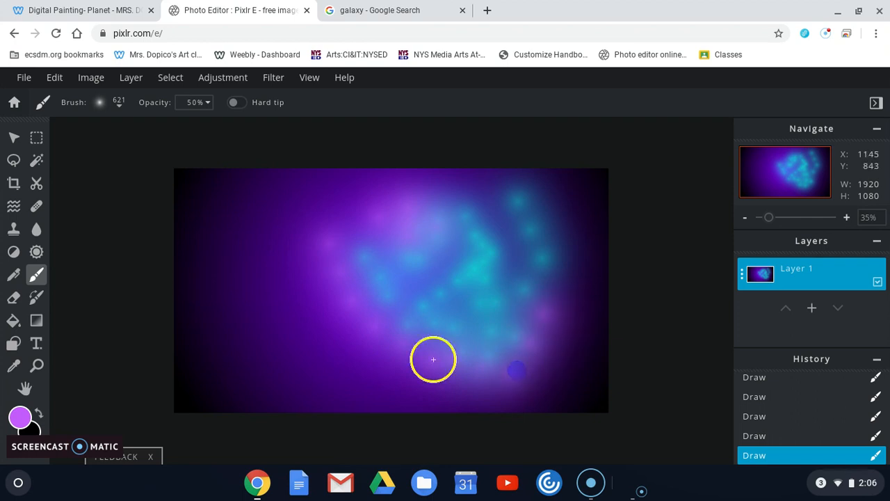
mouse_move(267, 310)
mouse_down()
mouse_move(308, 338)
mouse_move(297, 302)
mouse_move(361, 313)
mouse_up()
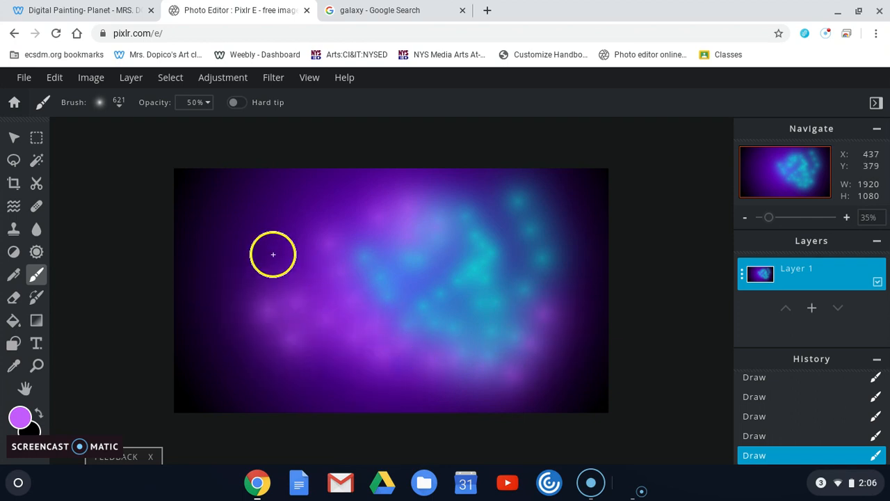
drag(273, 254, 393, 179)
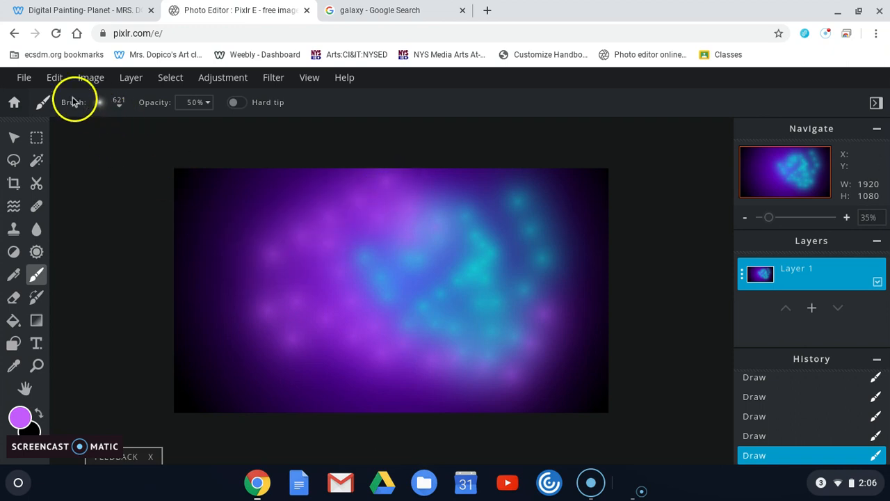
Step: Set the brush colour to yellow #EFFF5C and paint soft clouds over the left half and the upper-right and lower-right parts of the canvas
click(19, 416)
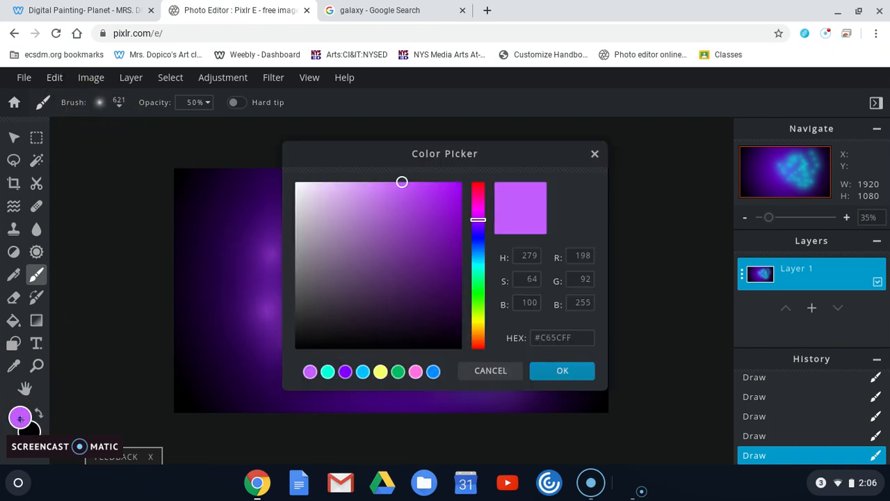
click(479, 320)
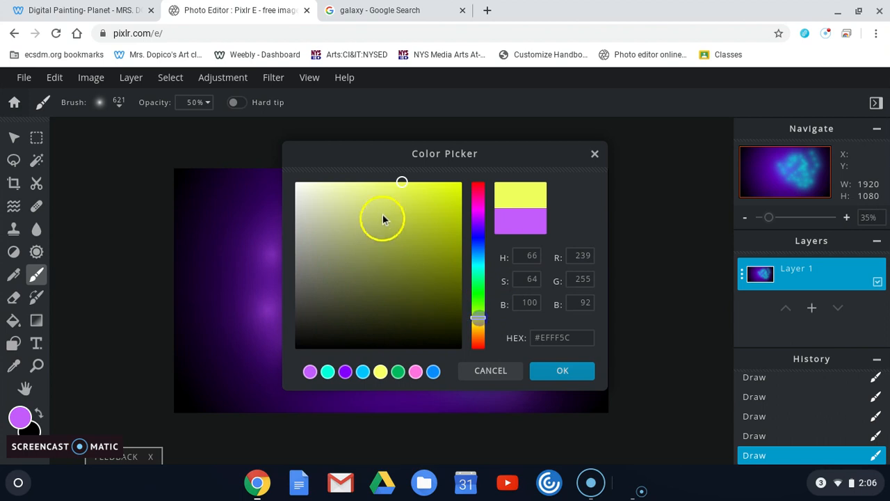
click(544, 372)
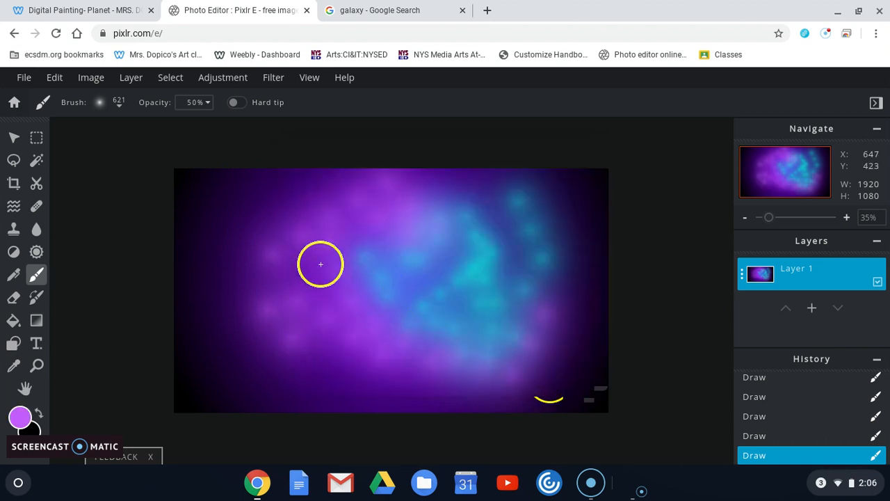
mouse_move(320, 264)
mouse_down()
mouse_move(369, 313)
mouse_move(320, 312)
mouse_move(380, 366)
mouse_up()
mouse_move(301, 363)
mouse_down()
mouse_move(373, 375)
mouse_move(267, 180)
mouse_move(280, 218)
mouse_move(230, 282)
mouse_up()
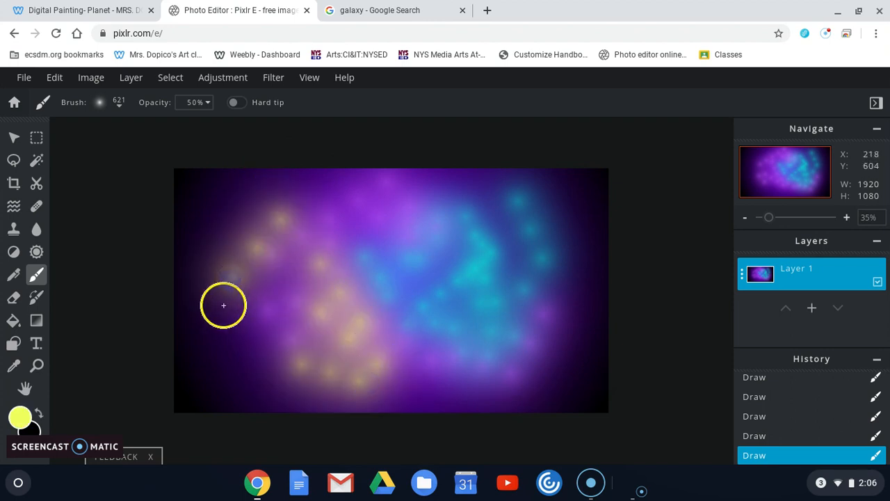
drag(234, 322, 324, 387)
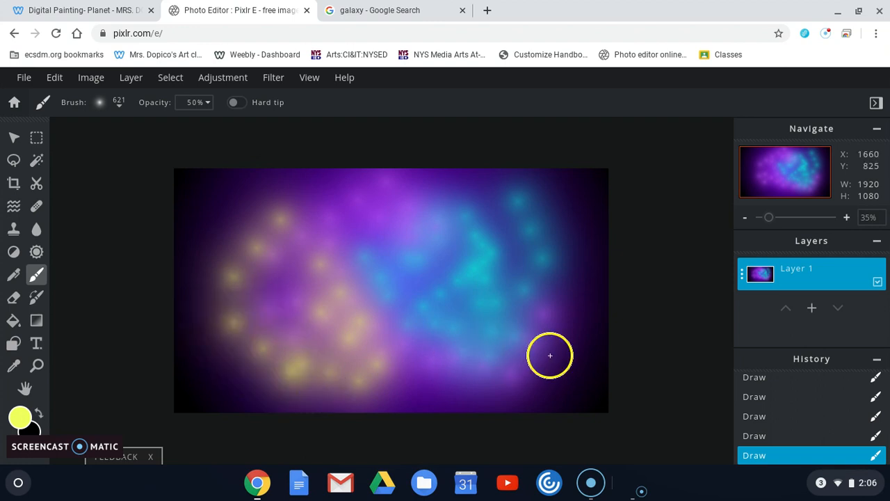
drag(549, 356, 490, 379)
drag(419, 192, 509, 220)
Step: Set the brush colour to hot pink and paint soft clouds over the left half, the bottom edge and the dark corners of the canvas
click(19, 417)
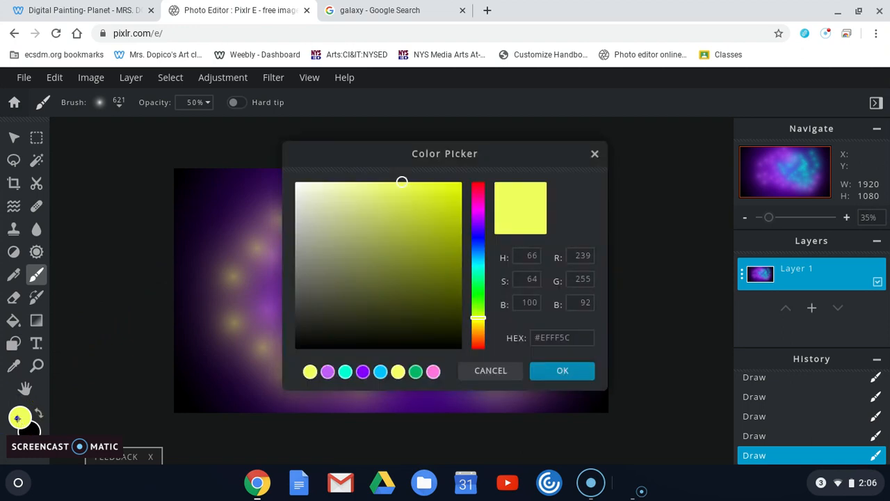
click(478, 212)
drag(435, 203, 466, 187)
click(483, 213)
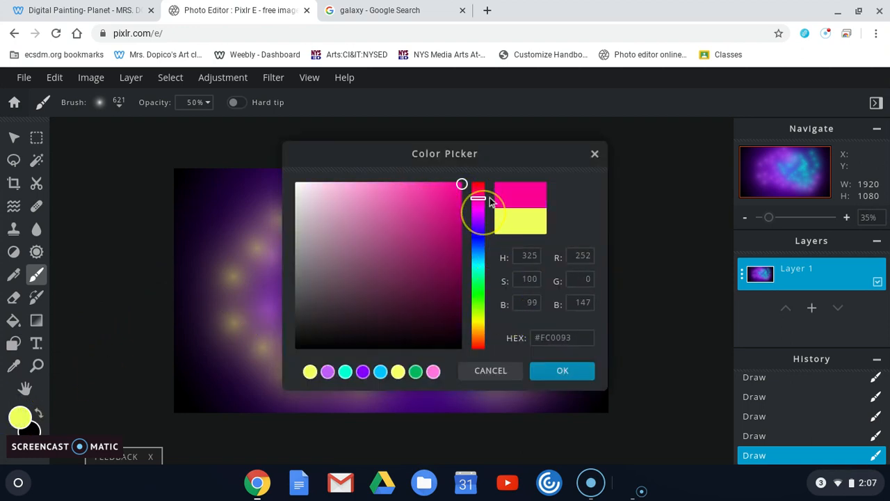
click(568, 378)
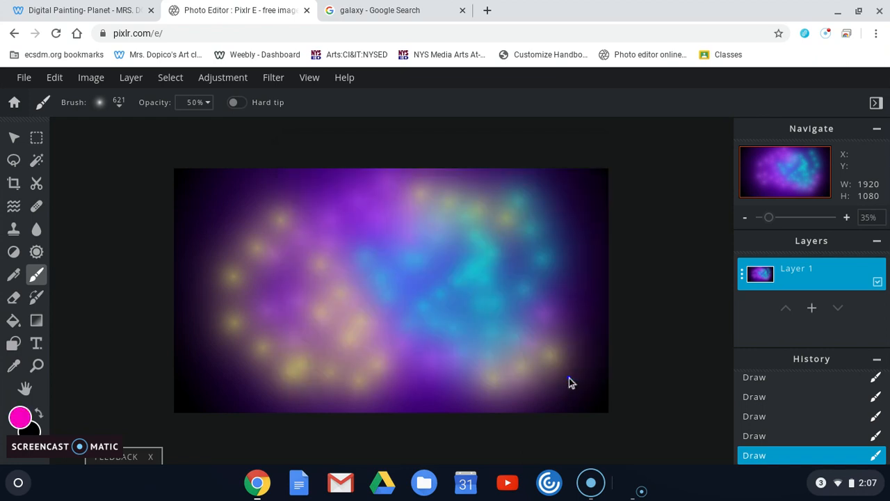
mouse_move(295, 279)
mouse_down()
mouse_move(333, 325)
mouse_move(324, 194)
mouse_up()
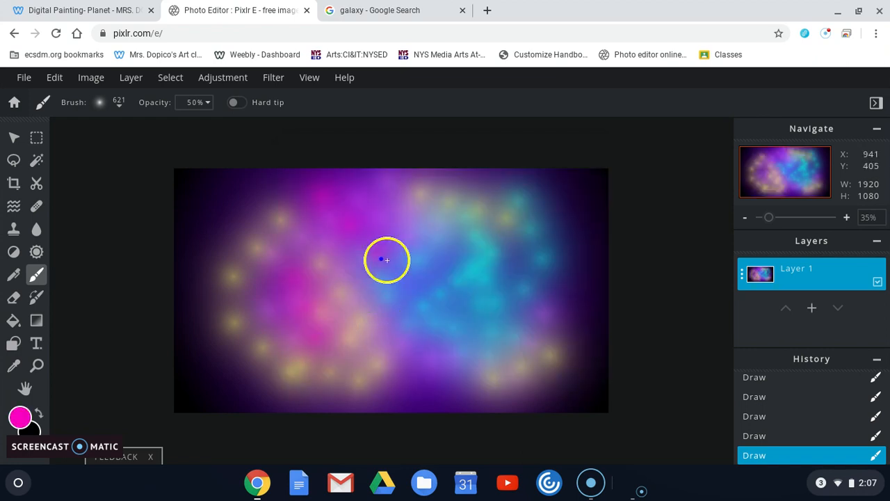
drag(401, 373, 477, 387)
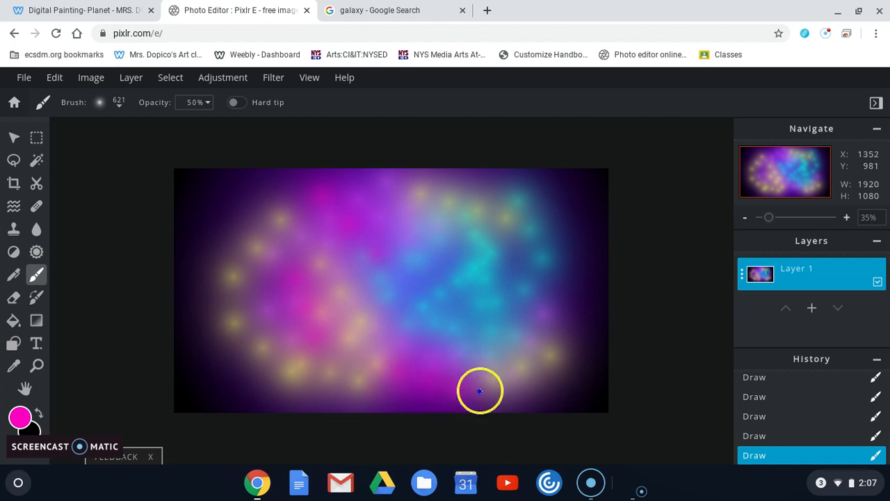
mouse_move(217, 366)
mouse_down()
mouse_move(287, 409)
mouse_move(192, 389)
mouse_move(327, 394)
mouse_up()
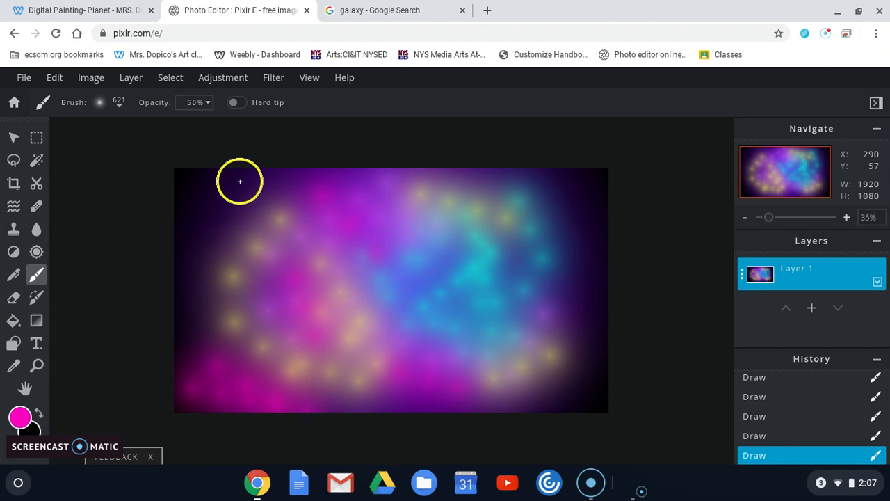
drag(240, 181, 246, 258)
mouse_move(591, 216)
mouse_down()
mouse_move(563, 176)
mouse_move(591, 236)
mouse_up()
mouse_move(564, 340)
mouse_down()
mouse_move(552, 361)
mouse_move(588, 351)
mouse_up()
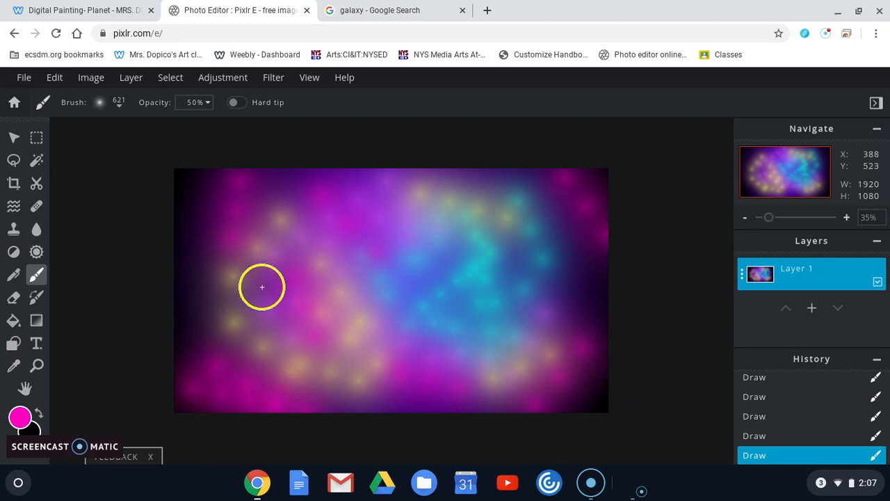
Step: Smear the painted clouds with the Liquify tool's push method at size 50, across the centre and around the bottom centre of the canvas
click(12, 206)
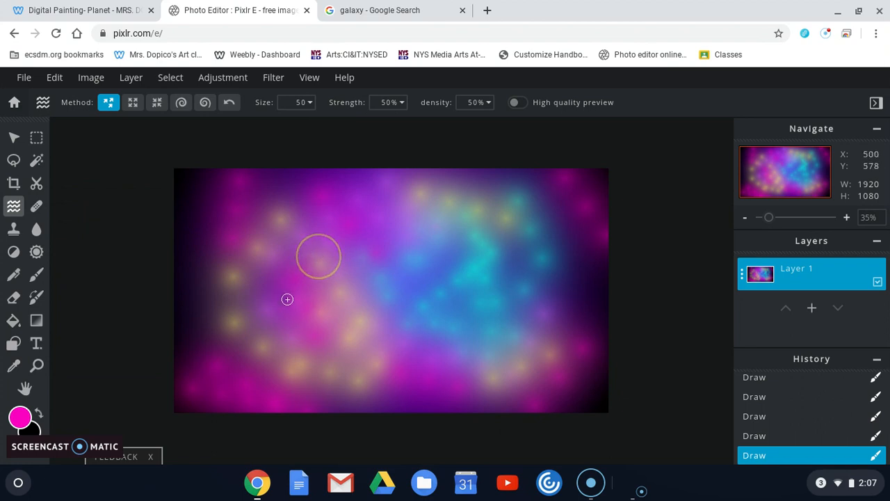
mouse_move(298, 291)
mouse_down()
mouse_move(369, 300)
mouse_move(474, 368)
mouse_up()
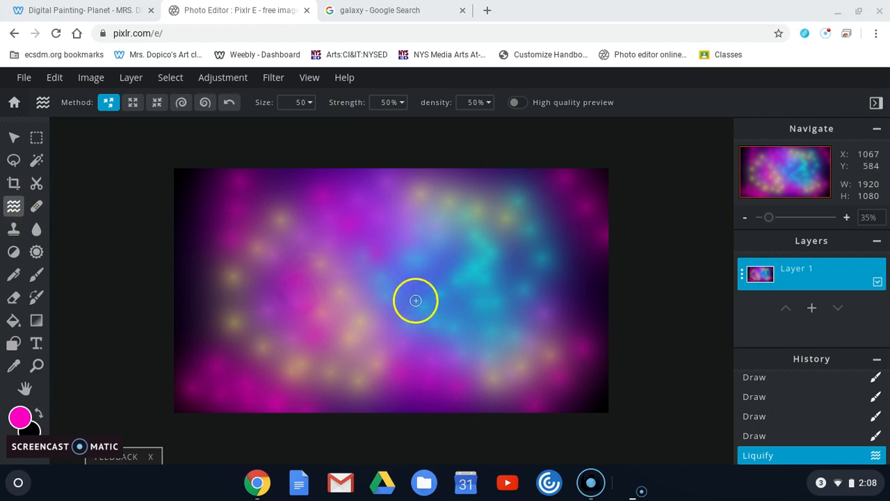
click(374, 278)
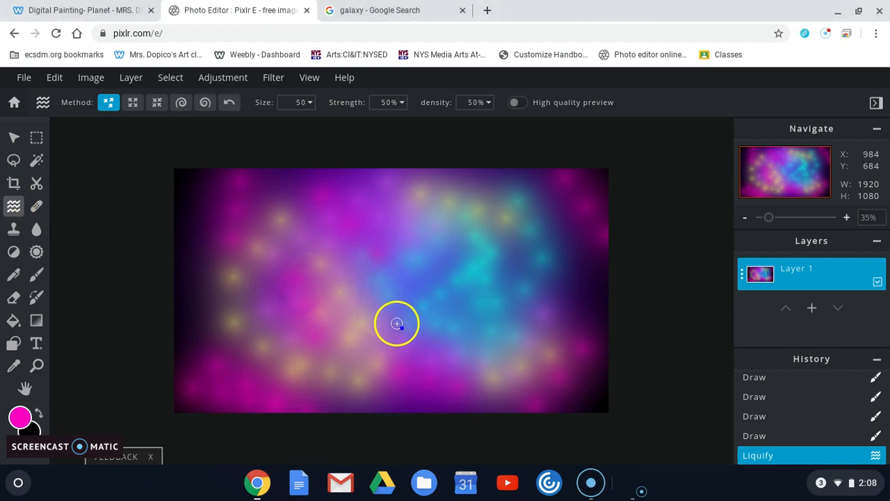
drag(379, 379, 368, 363)
mouse_move(422, 381)
mouse_down()
mouse_move(395, 355)
mouse_move(382, 370)
mouse_move(412, 376)
mouse_move(429, 353)
mouse_move(394, 364)
mouse_move(408, 401)
mouse_move(427, 380)
mouse_move(381, 380)
mouse_move(402, 398)
mouse_up()
mouse_move(398, 348)
mouse_down()
mouse_move(382, 380)
mouse_move(435, 373)
mouse_up()
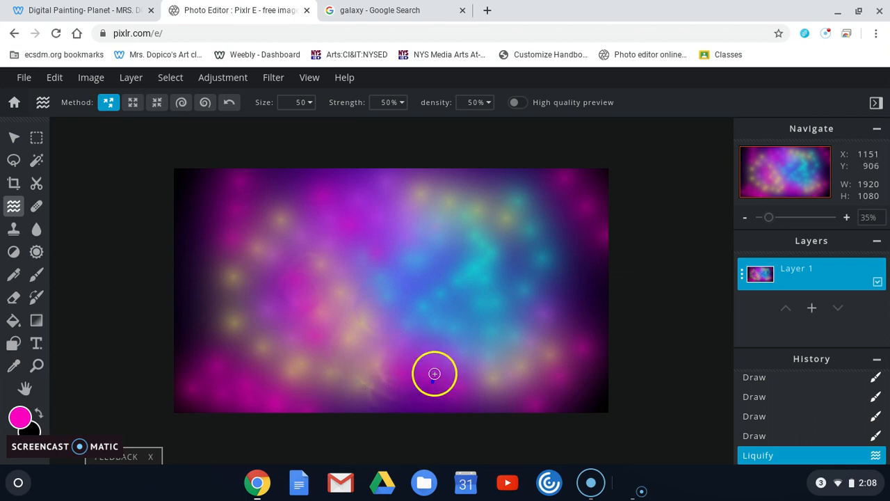
Step: Switch Liquify to the first swirl method at size 178 and twirl the yellow clouds in the upper-left part of the canvas
click(184, 108)
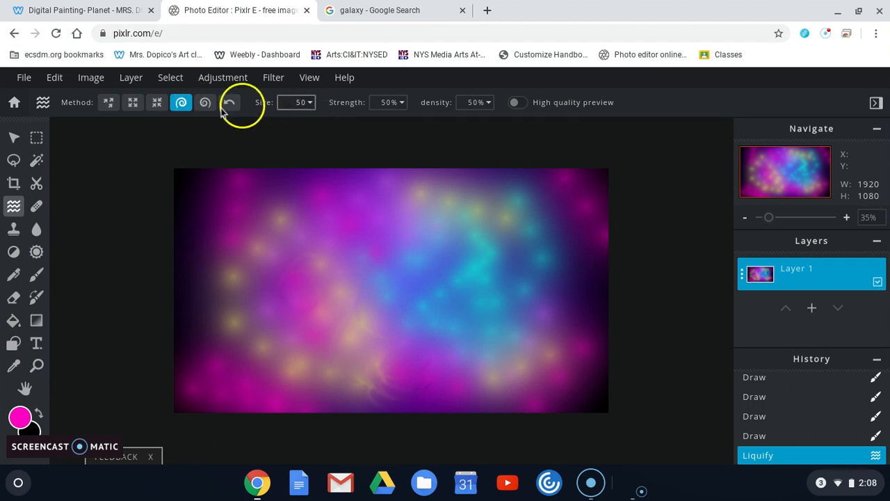
click(308, 104)
drag(212, 125, 242, 132)
click(270, 221)
click(265, 212)
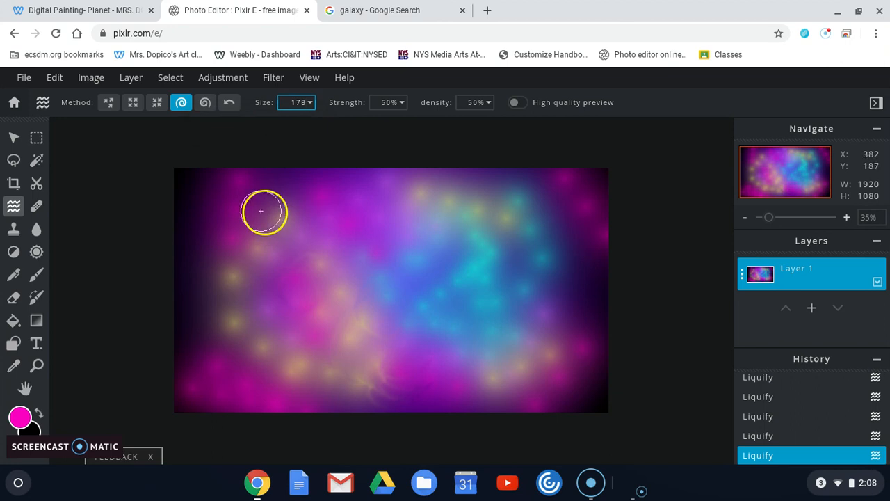
click(258, 252)
click(260, 245)
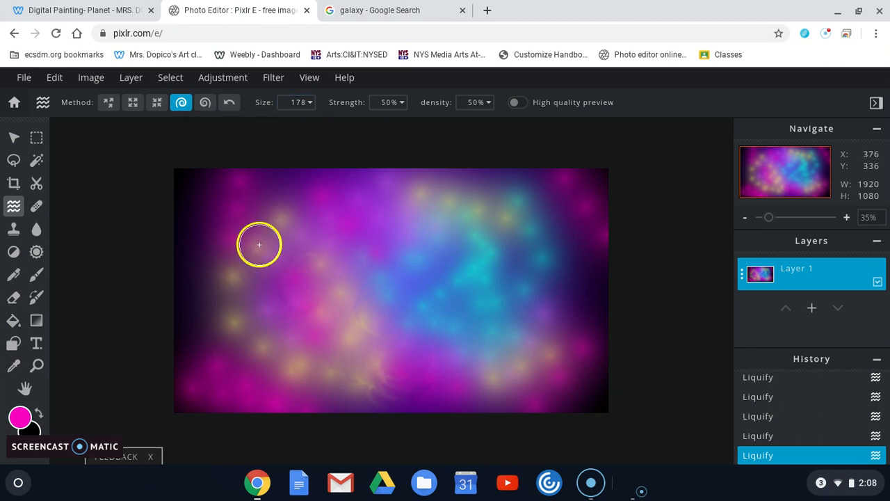
Step: Swirl the turquoise, yellow and pink clouds in the right half and at the bottom centre of the canvas
click(467, 387)
drag(467, 312, 453, 283)
drag(506, 310, 504, 292)
click(522, 354)
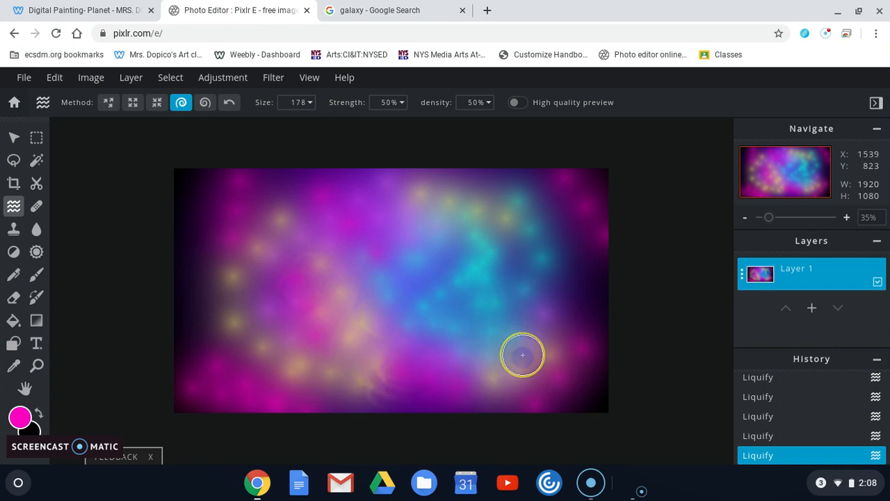
mouse_move(383, 392)
mouse_down()
mouse_move(377, 383)
mouse_move(393, 372)
mouse_move(383, 380)
mouse_up()
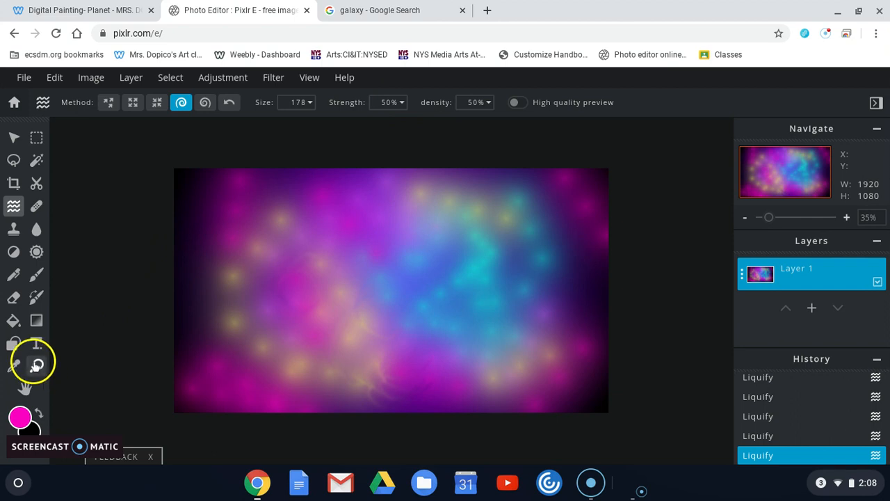
Step: Inspect the liquified clouds near the bottom centre of the canvas up close and return to the Liquify tool
click(37, 365)
click(379, 383)
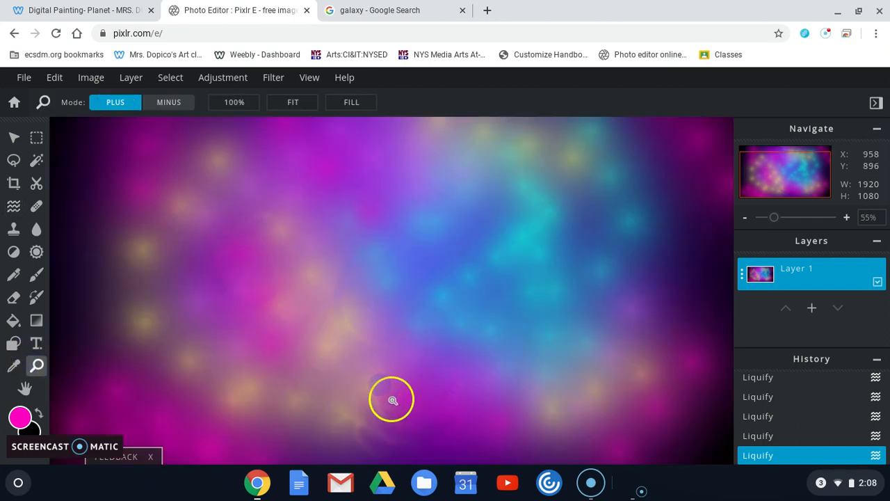
scroll(392, 397, down, 3)
scroll(391, 399, up, 4)
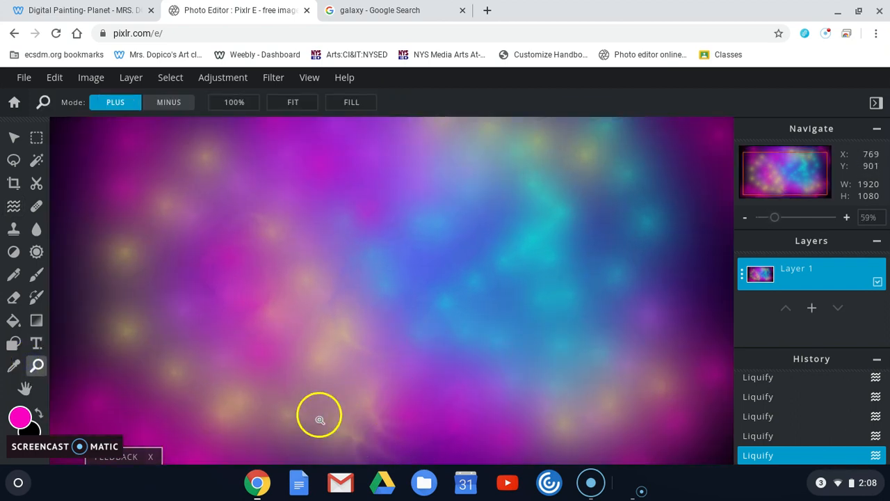
scroll(332, 341, down, 5)
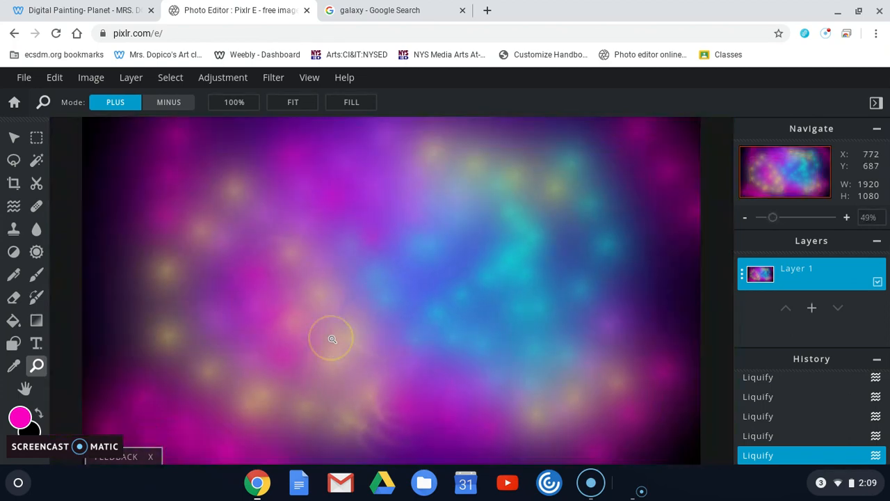
scroll(332, 339, up, 2)
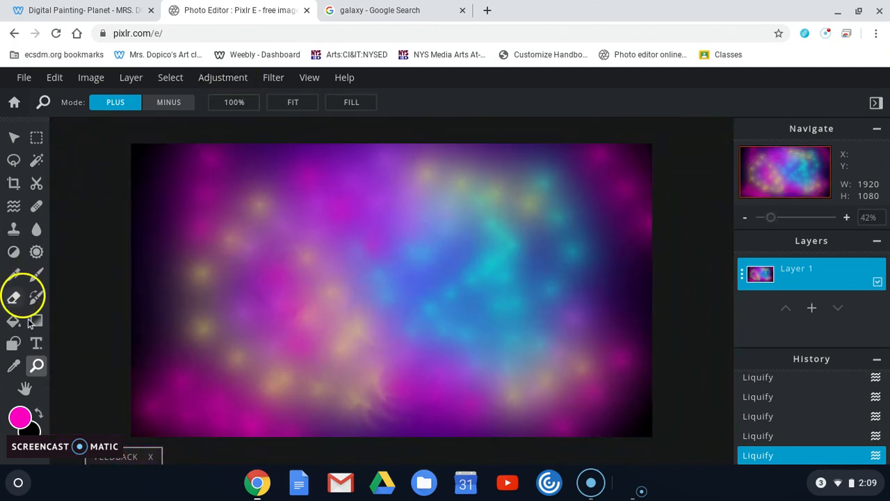
click(14, 207)
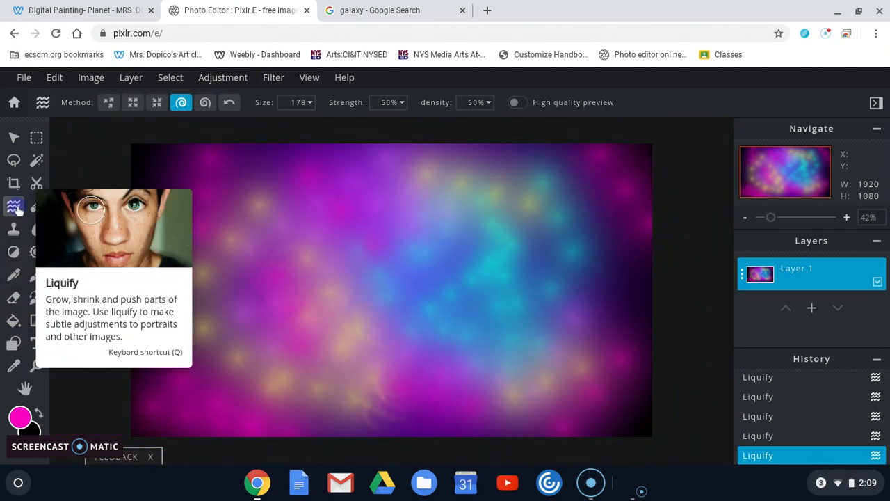
Step: Add an empty layer above the galaxy background and choose the circle as the Shape tool's shape
click(812, 308)
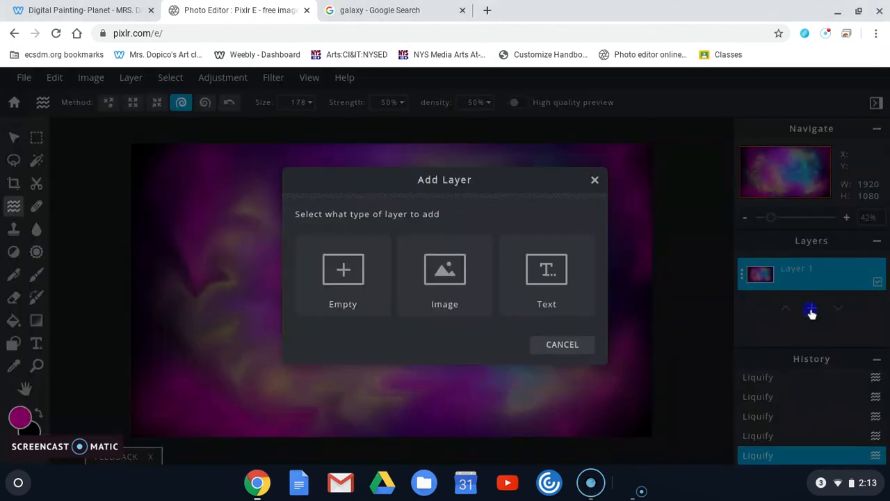
click(382, 295)
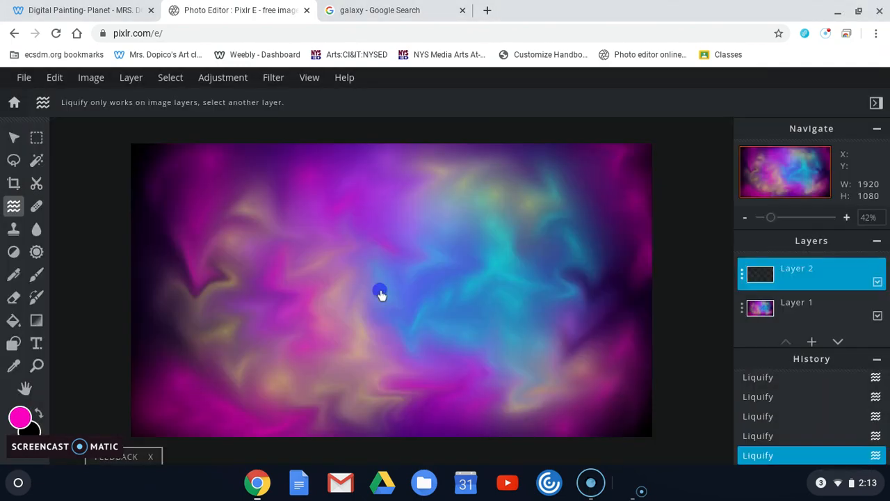
click(15, 346)
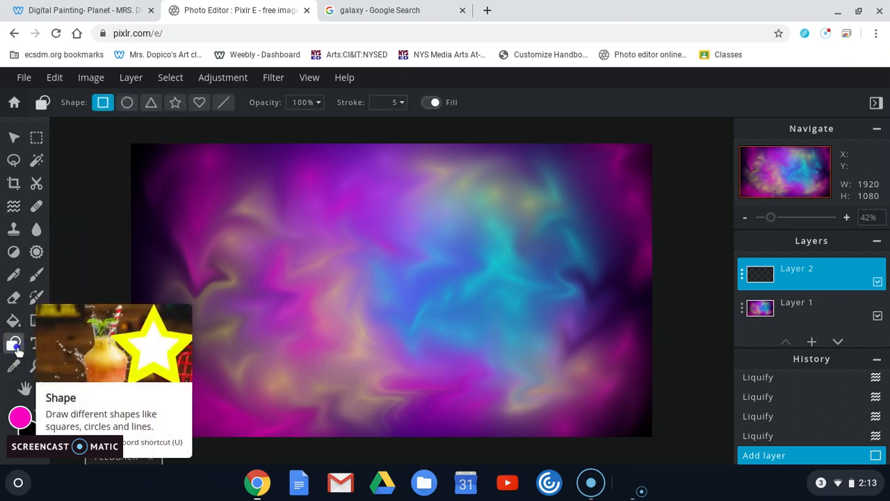
click(127, 102)
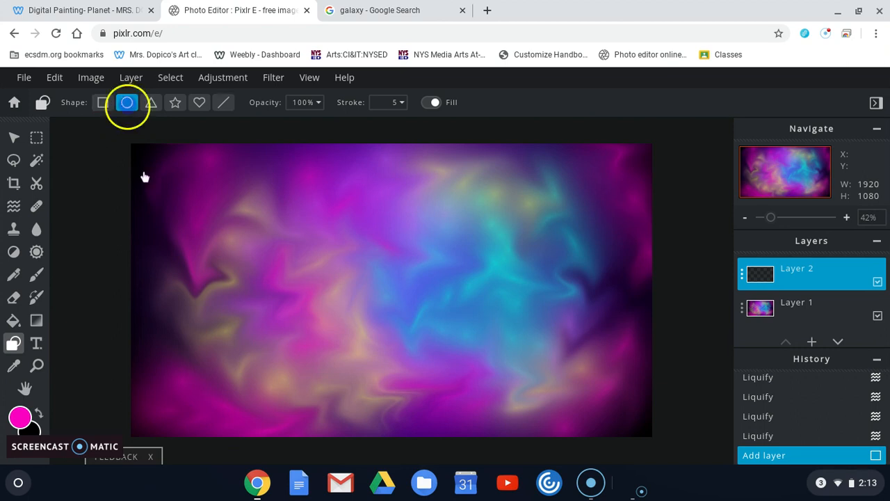
Step: Set the foreground colour to turquoise #00FCCA
click(23, 419)
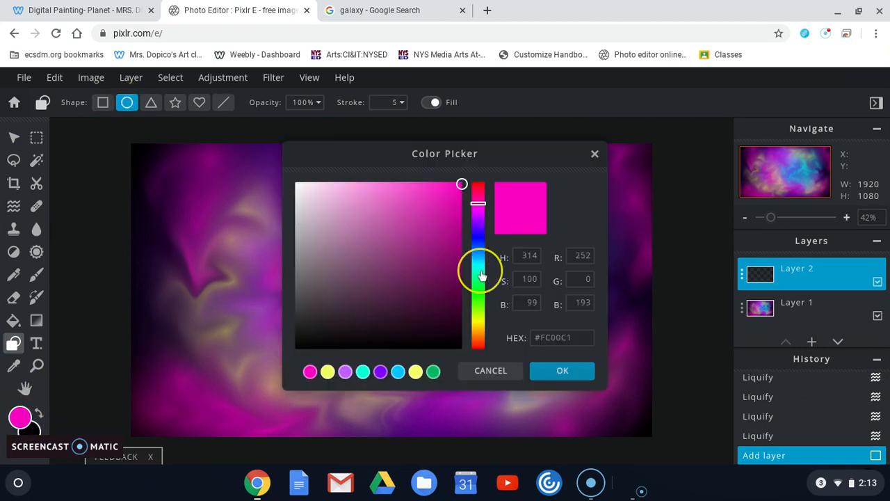
click(481, 276)
click(551, 372)
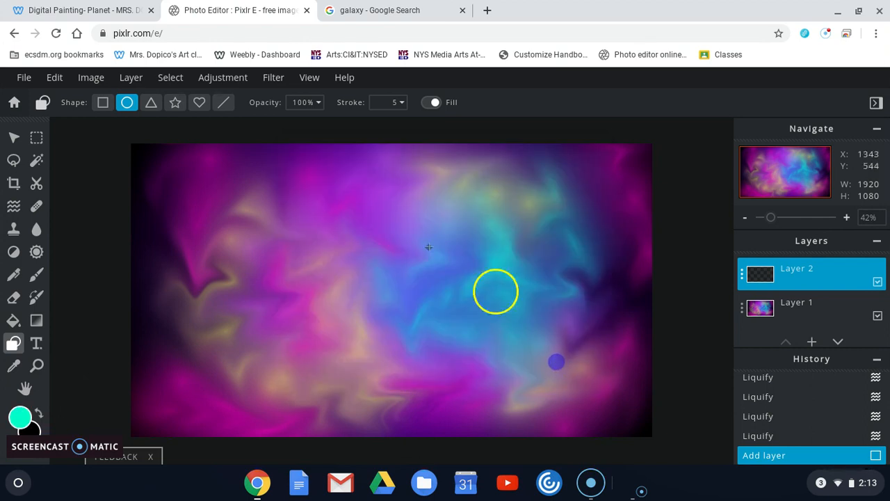
Step: Try a turquoise ellipse with Fill switched off left of the canvas centre, and undo it
click(433, 103)
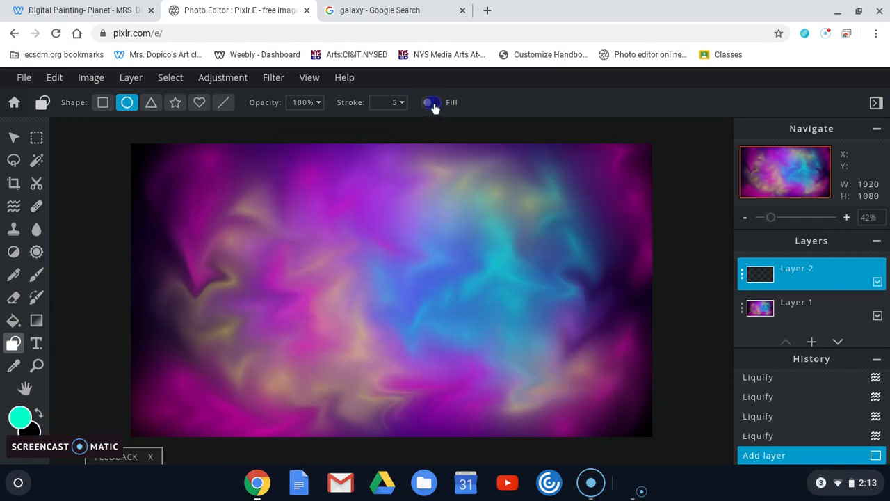
click(430, 103)
click(432, 102)
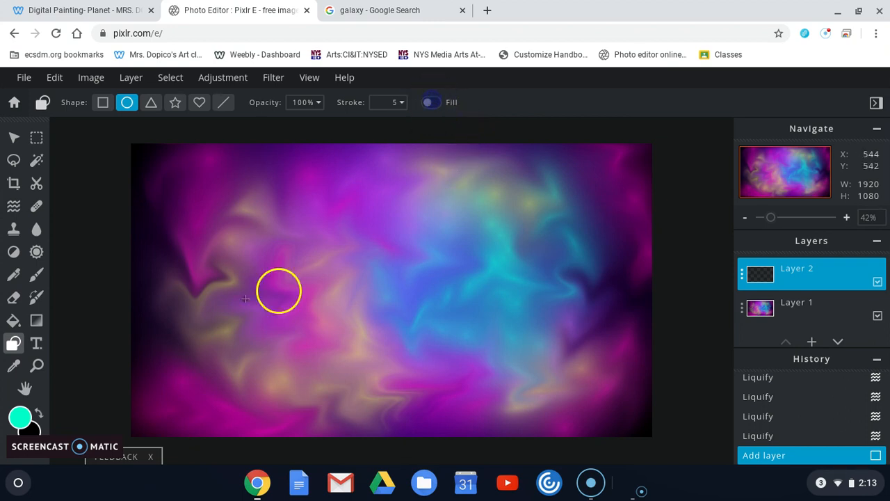
drag(342, 266, 417, 317)
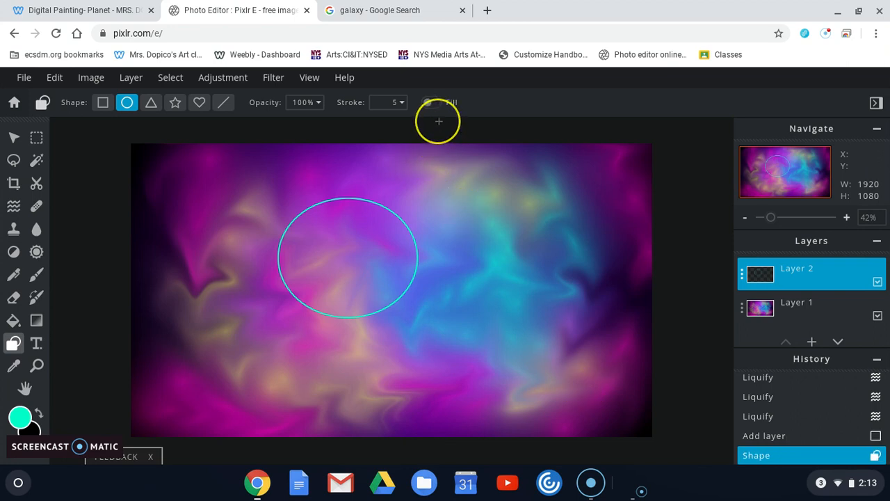
click(54, 77)
click(61, 97)
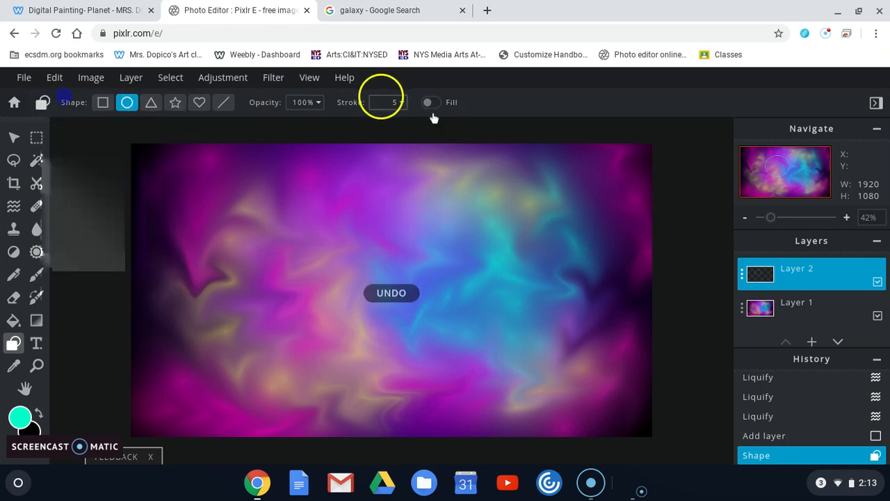
Step: Try a black-filled circle with a turquoise outline near the canvas centre, and undo it
drag(301, 208, 434, 346)
click(502, 355)
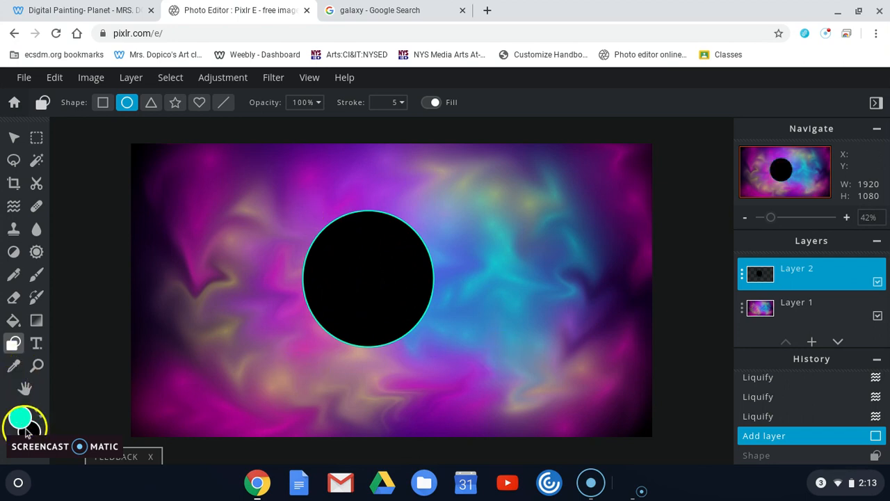
click(56, 77)
click(67, 92)
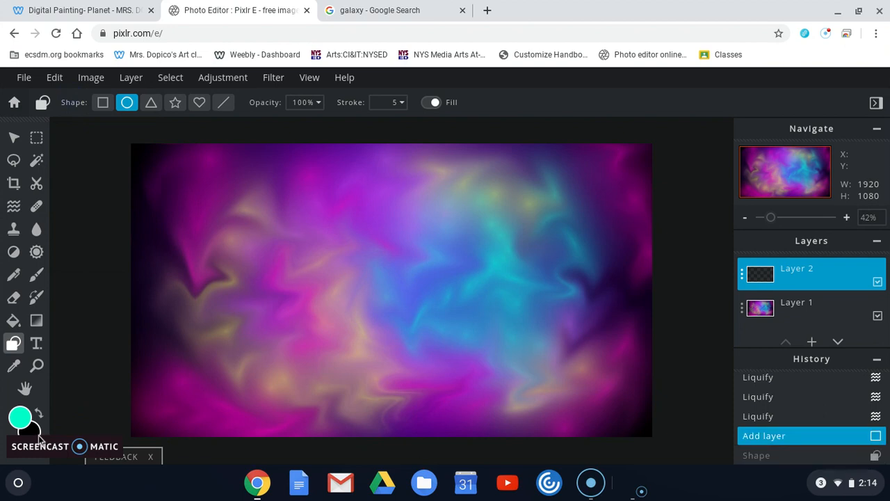
Step: Set the background colour to the recently used turquoise #00FCCA to match the foreground colour
click(20, 417)
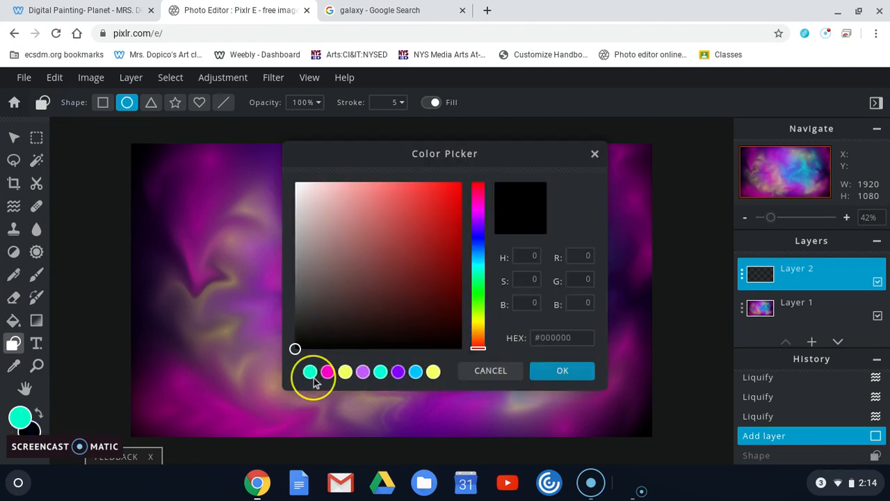
click(310, 372)
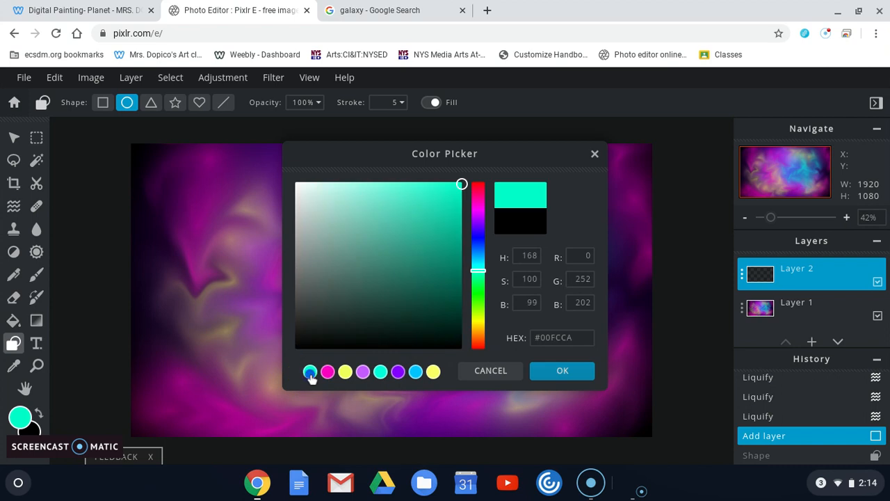
click(546, 372)
Step: Draw a filled turquoise circle about 520 px across and move it to the canvas's left half, at about left 241 and top 210
drag(318, 248, 460, 389)
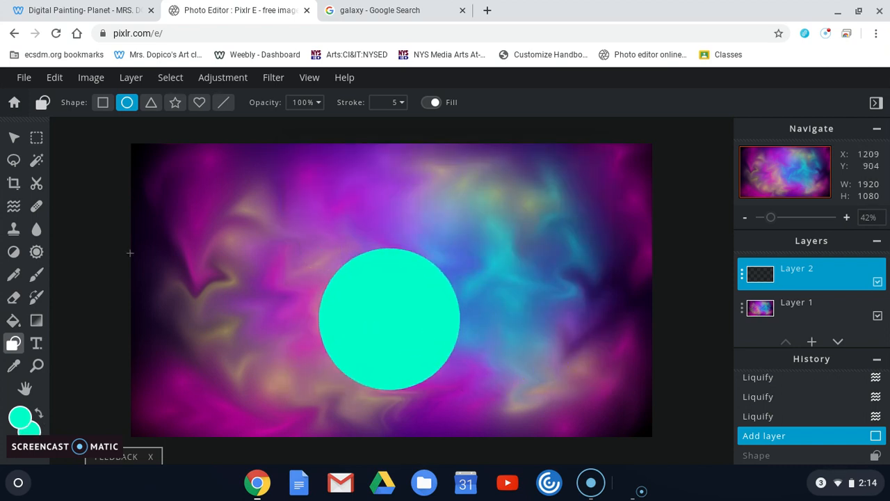
click(14, 138)
drag(401, 311, 279, 263)
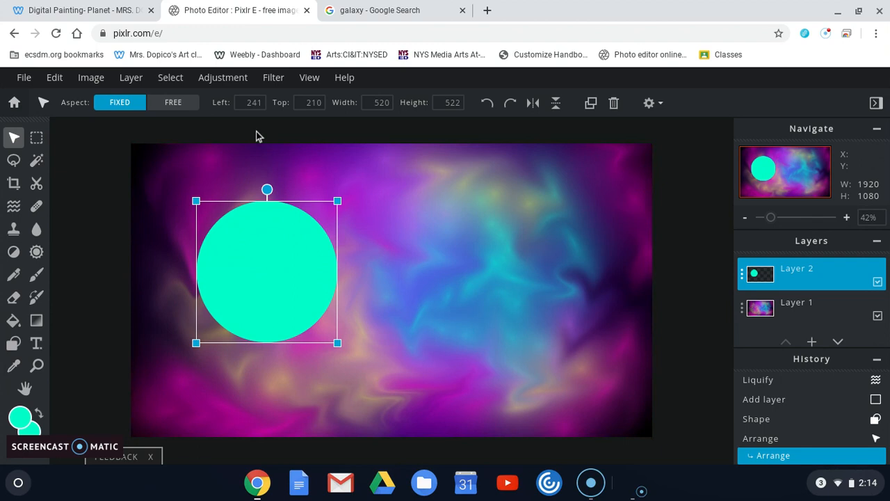
click(271, 79)
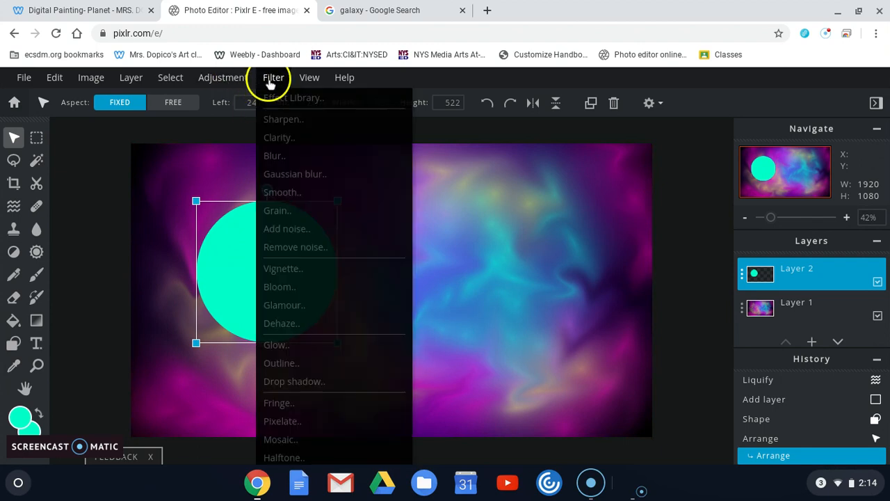
click(322, 387)
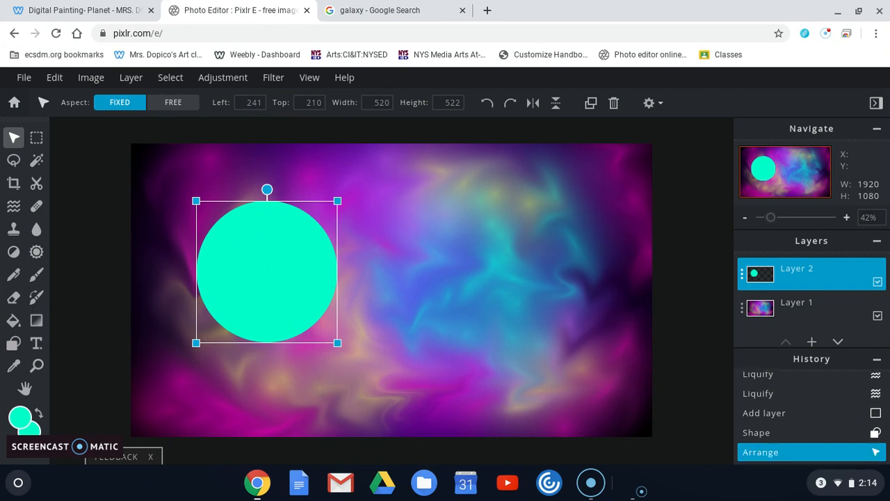
click(272, 79)
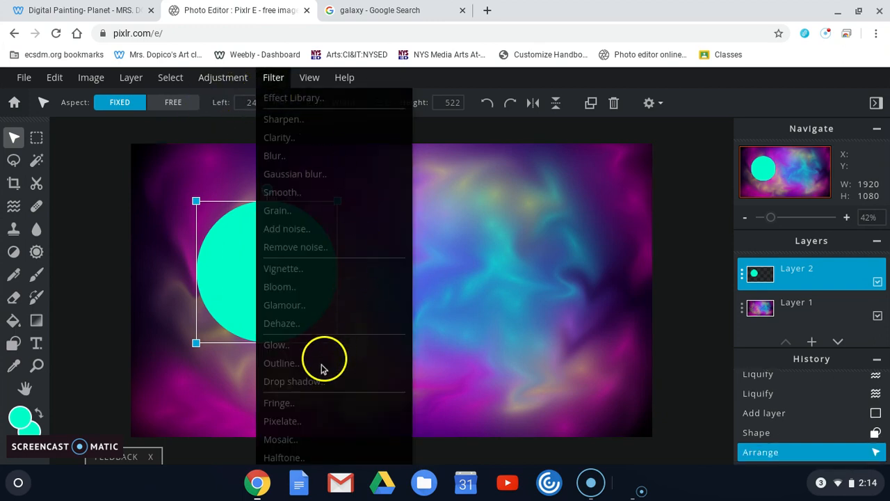
click(274, 77)
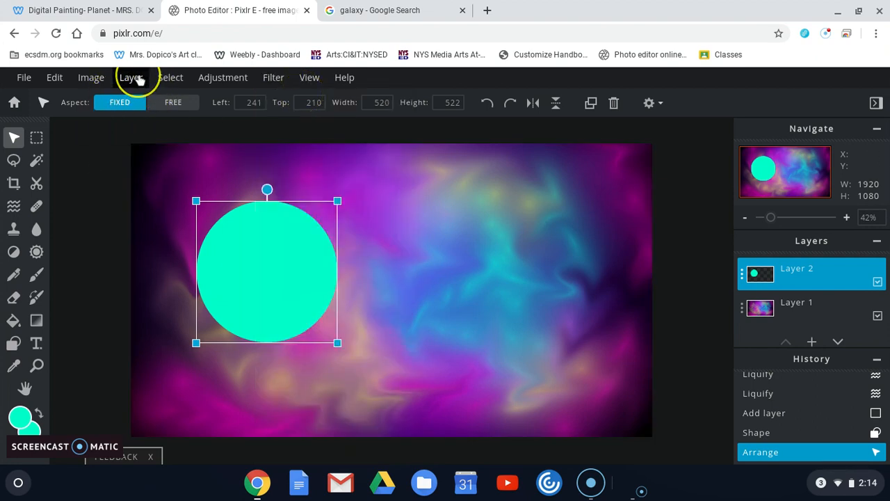
click(223, 78)
click(41, 145)
click(16, 139)
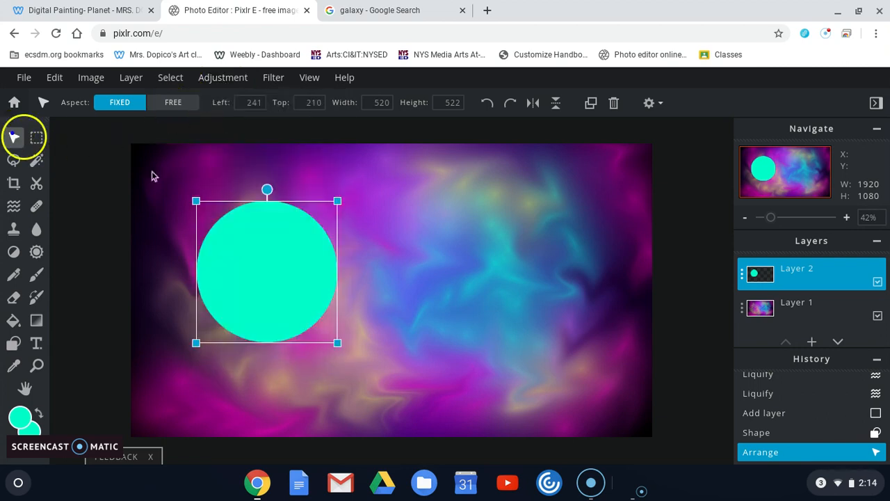
click(495, 258)
click(277, 258)
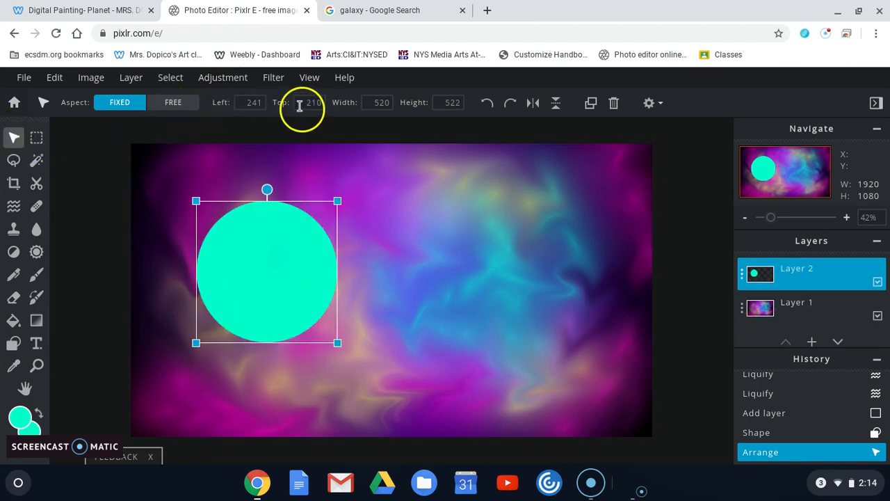
Step: Start a Glow filter on the circle's layer with opacity 49%, size 87 px and blur 100%
click(274, 79)
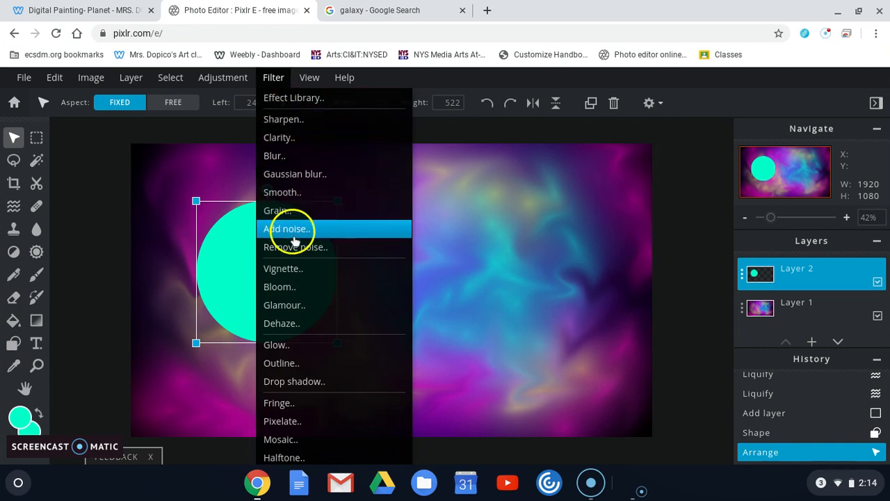
click(306, 351)
drag(378, 224, 490, 171)
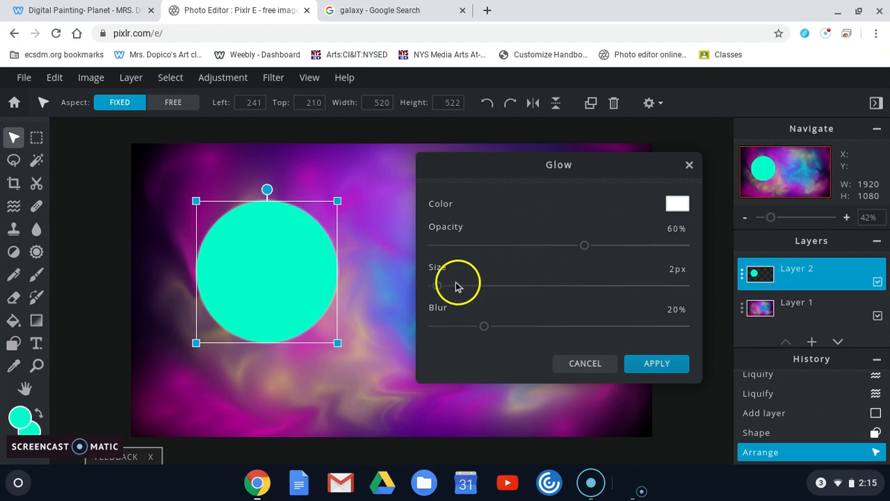
drag(437, 286, 583, 301)
drag(585, 245, 455, 244)
drag(482, 326, 577, 327)
drag(624, 345, 748, 327)
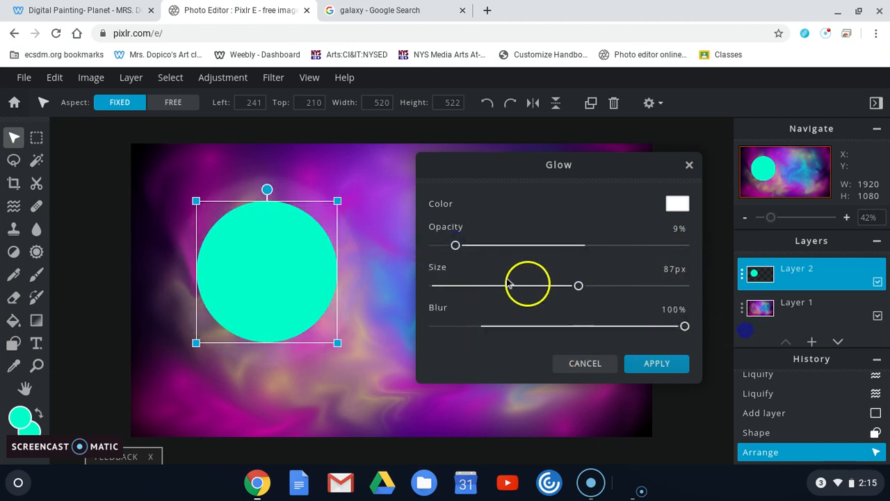
drag(456, 245, 555, 245)
Step: Try turquoise #00FCCA as the glow colour around the circle
click(676, 204)
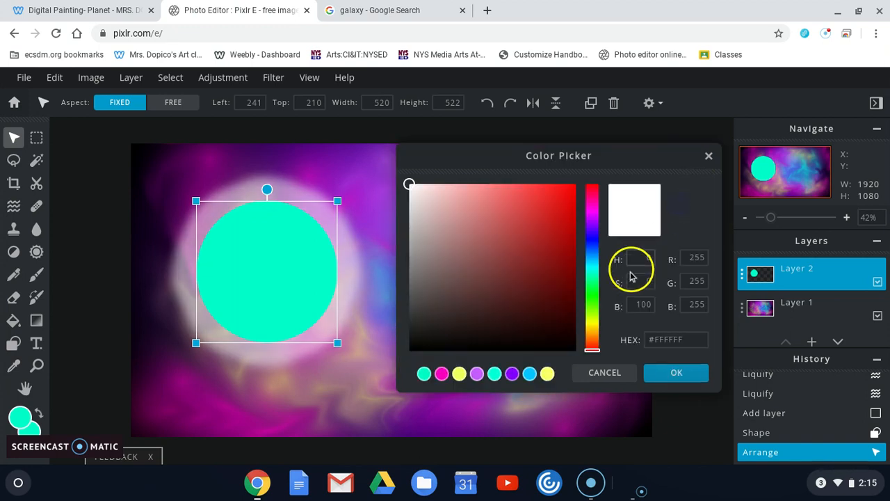
click(592, 262)
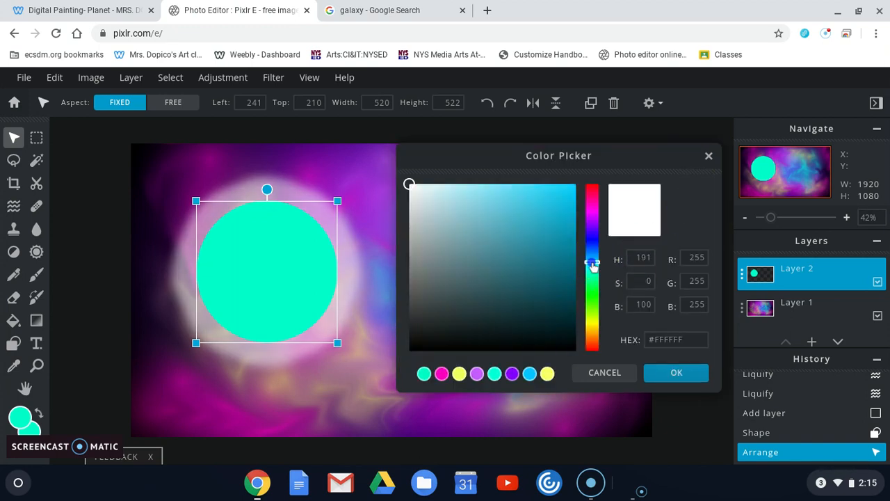
click(424, 373)
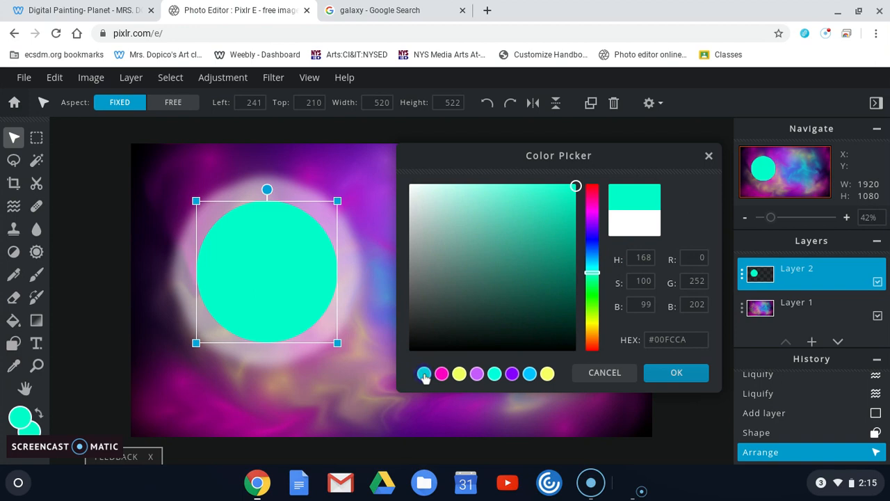
click(687, 376)
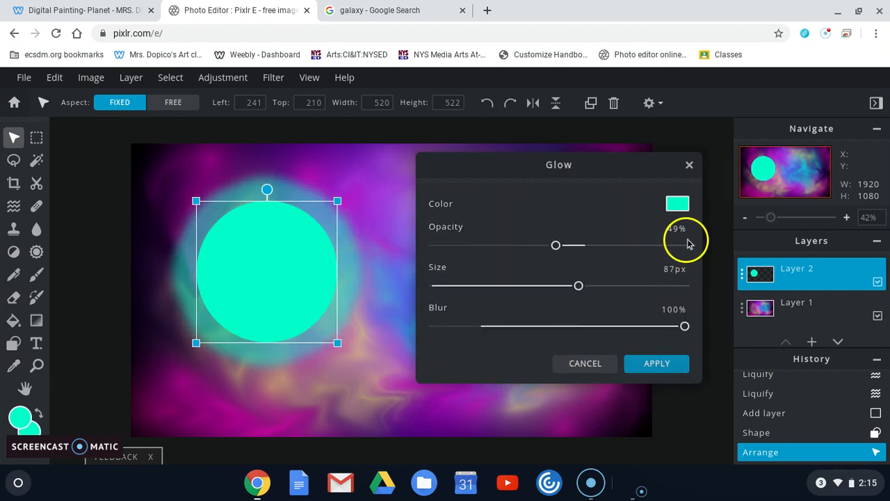
Step: Set the glow colour to white #FEFFFF and apply the glow to the turquoise circle
click(680, 207)
drag(568, 223, 420, 184)
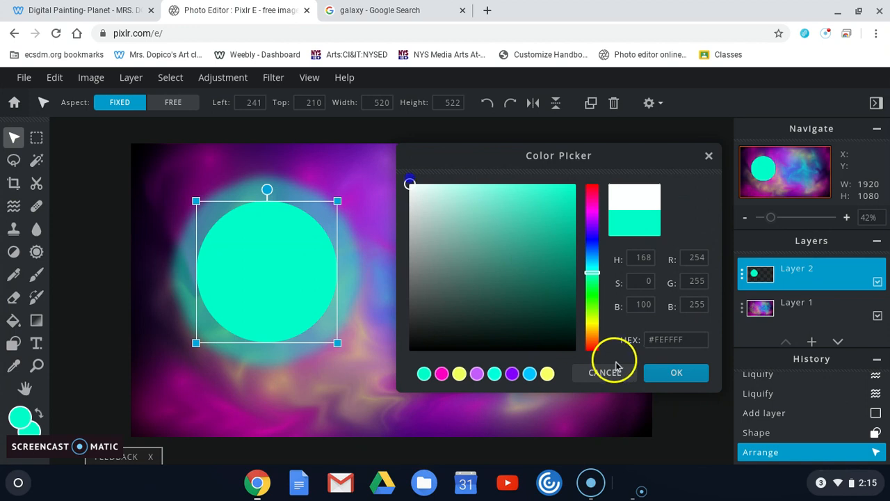
click(679, 374)
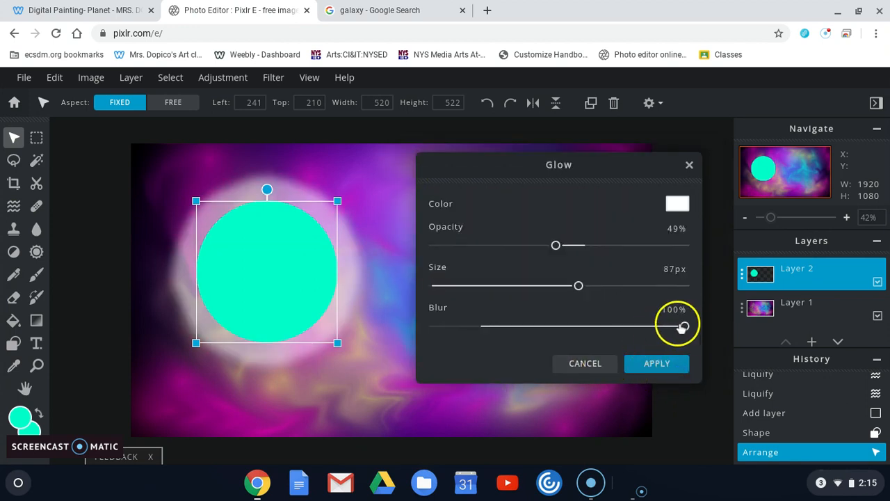
drag(684, 328, 680, 331)
click(671, 364)
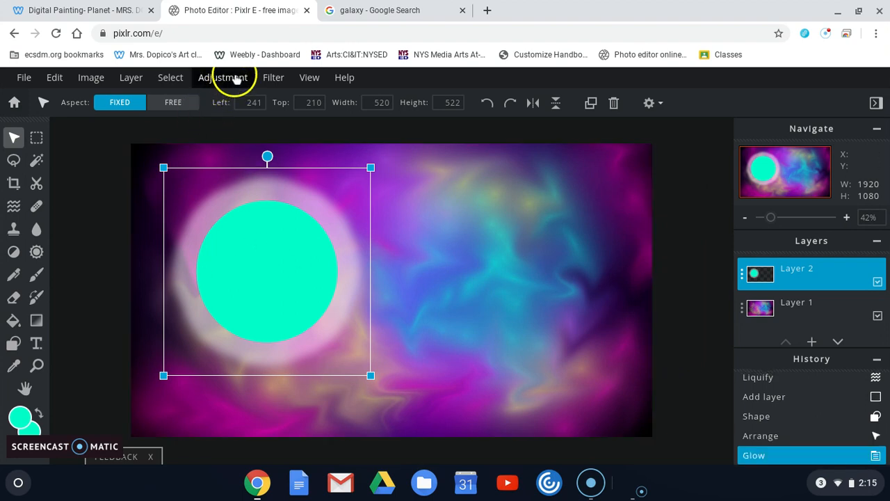
Step: Apply a Vignette filter with amount 100 to the circle's layer to shade the planet's edges
click(274, 77)
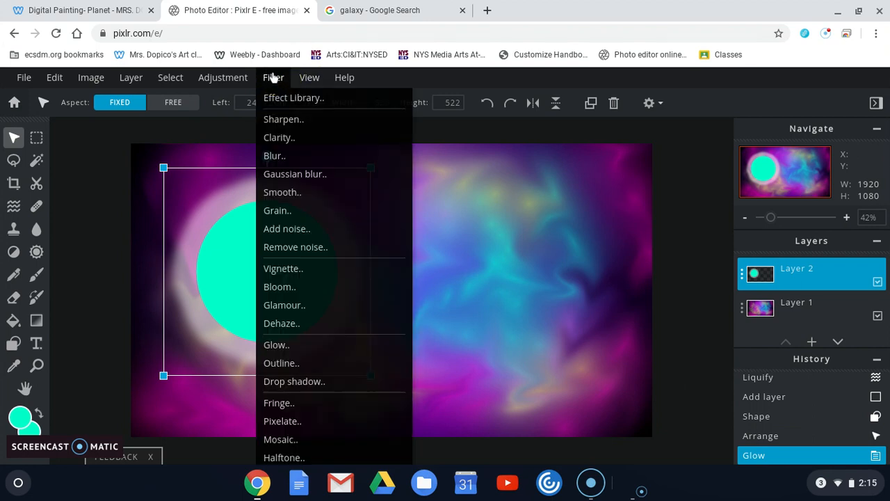
click(330, 269)
drag(439, 274, 740, 306)
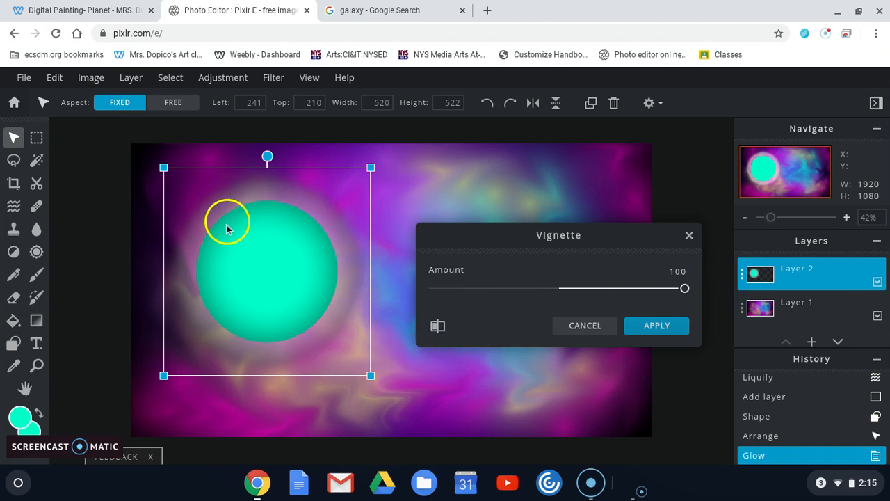
click(669, 330)
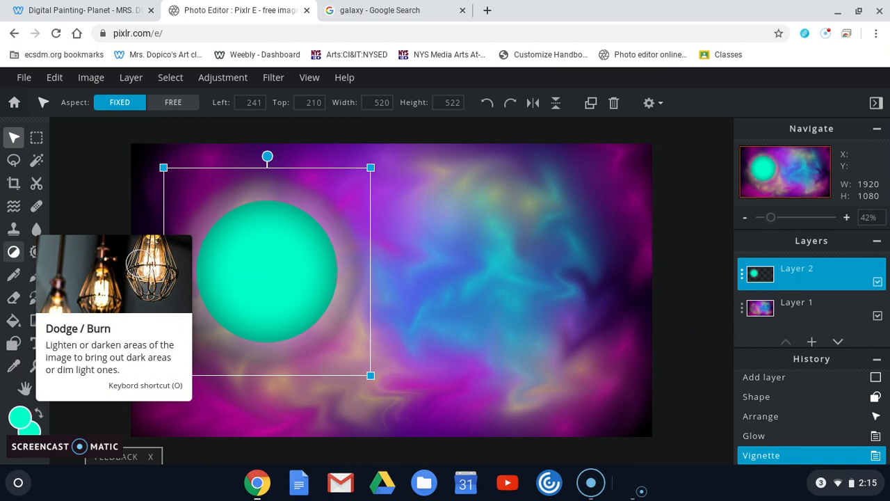
Step: Set the Dodge/Burn tool to Darken mode for shading the planet
click(14, 252)
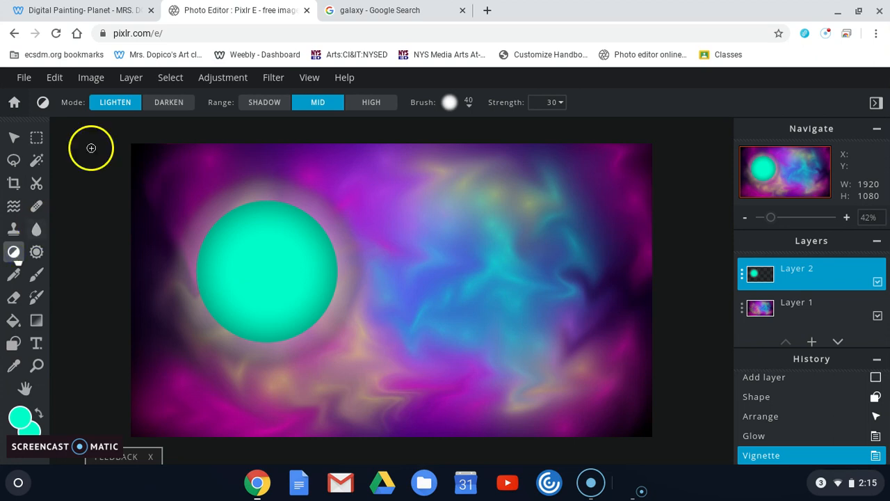
click(165, 105)
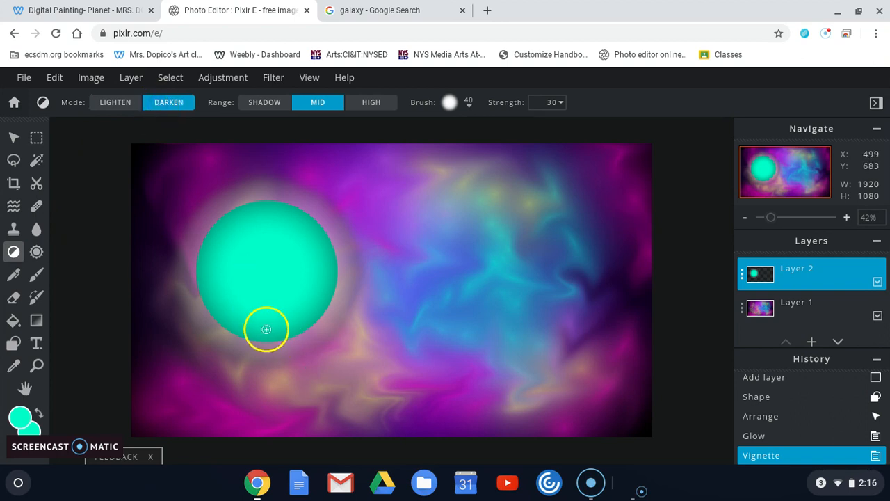
drag(305, 316, 391, 354)
click(53, 77)
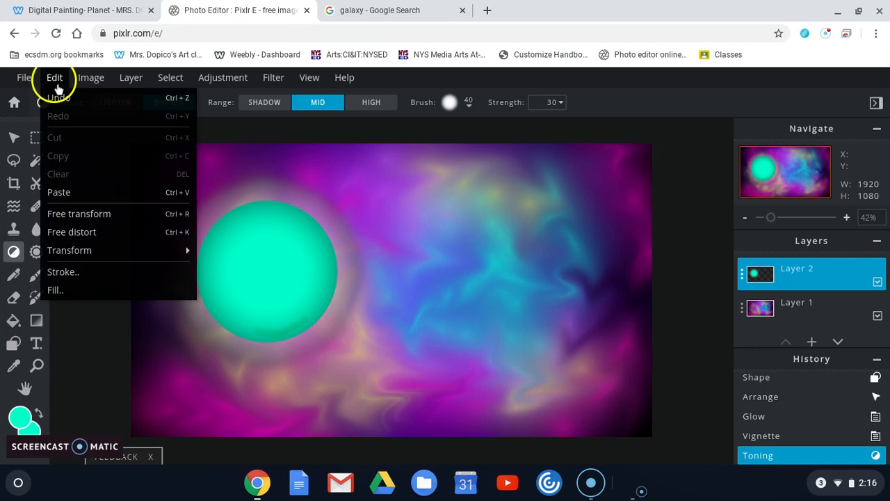
click(60, 96)
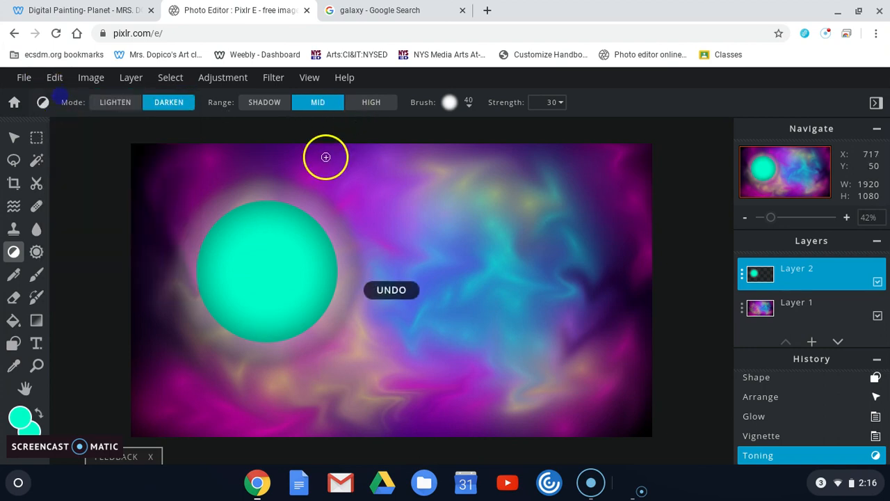
Step: Enlarge the Dodge/Burn brush to 274 px and darken the planet's right side and lower edge
click(469, 103)
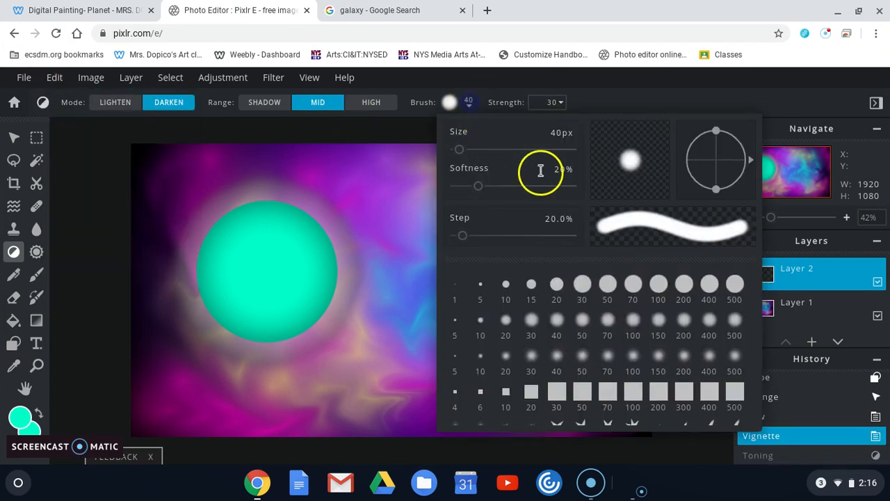
drag(460, 150, 486, 150)
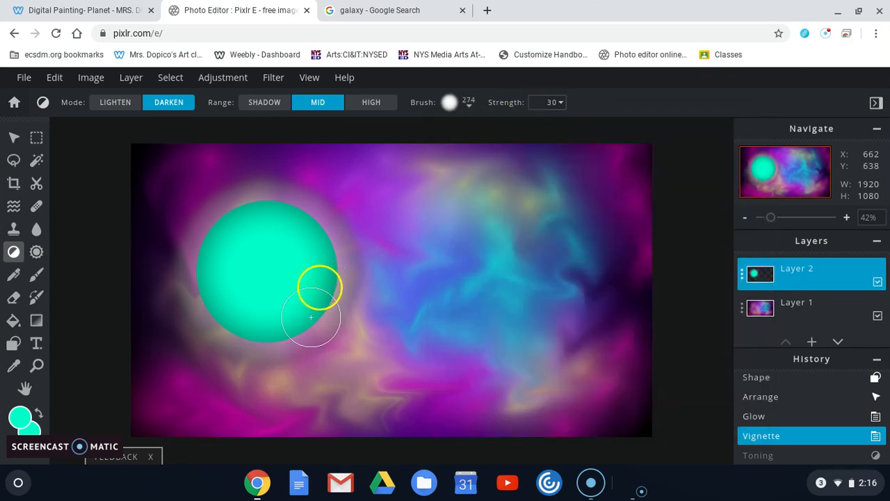
mouse_move(287, 334)
mouse_down()
mouse_move(320, 280)
mouse_move(300, 306)
mouse_move(316, 278)
mouse_move(300, 264)
mouse_up()
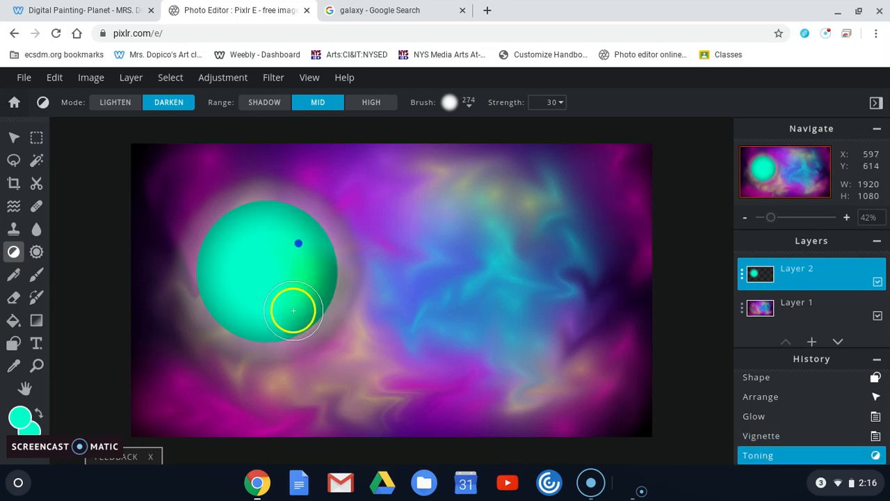
mouse_move(280, 318)
mouse_down()
mouse_move(253, 318)
mouse_move(234, 304)
mouse_move(257, 317)
mouse_move(276, 313)
mouse_up()
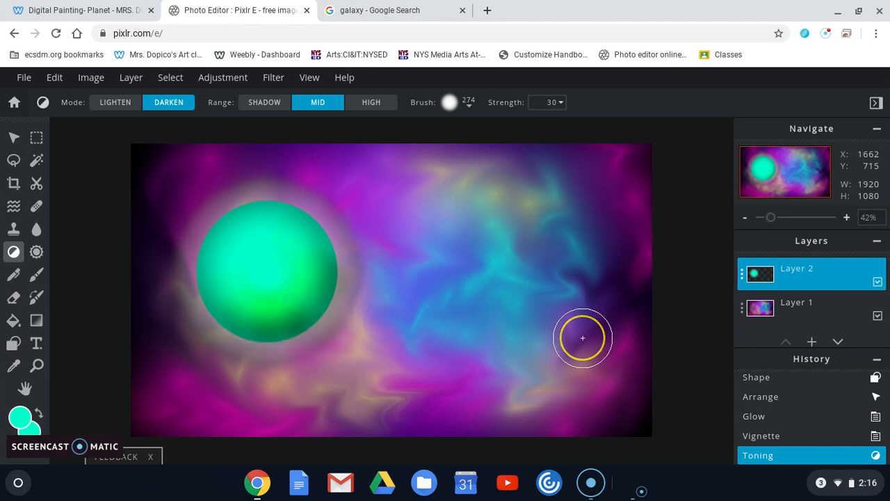
Step: Lighten the midtones on the planet's upper-left area, and darken its upper-right side with the same brush
click(117, 103)
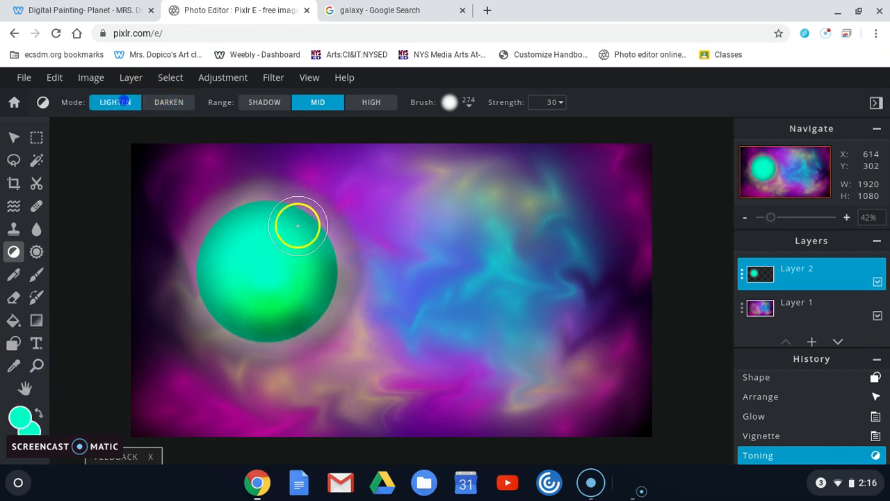
mouse_move(296, 252)
mouse_down()
mouse_move(274, 227)
mouse_move(252, 229)
mouse_move(239, 243)
mouse_move(238, 280)
mouse_up()
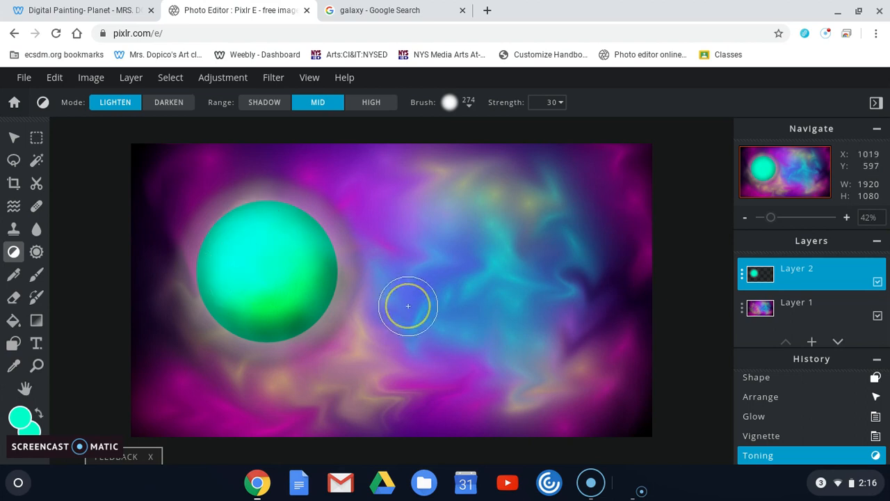
click(165, 101)
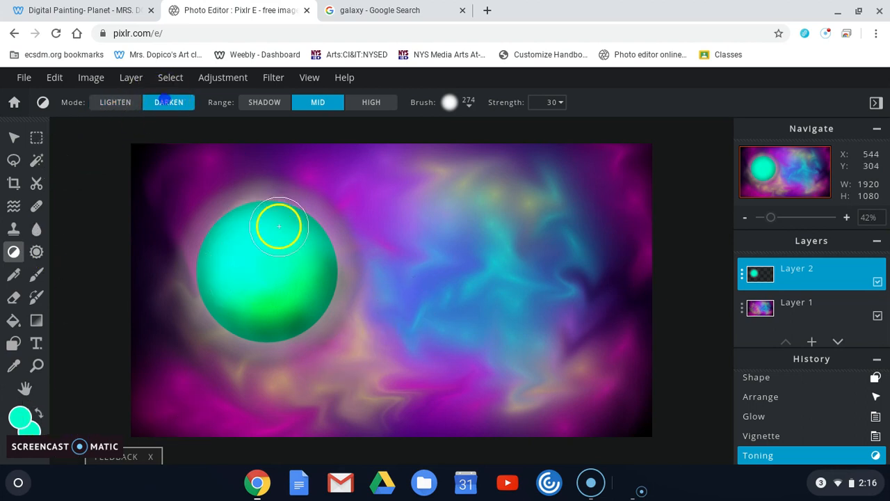
mouse_move(295, 239)
mouse_down()
mouse_move(290, 273)
mouse_move(241, 306)
mouse_move(286, 282)
mouse_move(294, 242)
mouse_up()
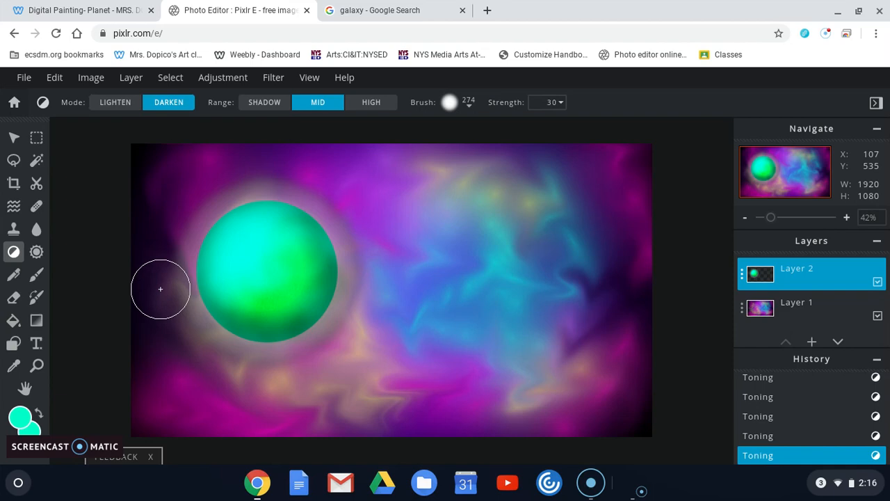
Step: Add an empty layer above the planet and set up the ellipse Shape tool with white colour and no fill
click(812, 344)
click(493, 299)
click(778, 297)
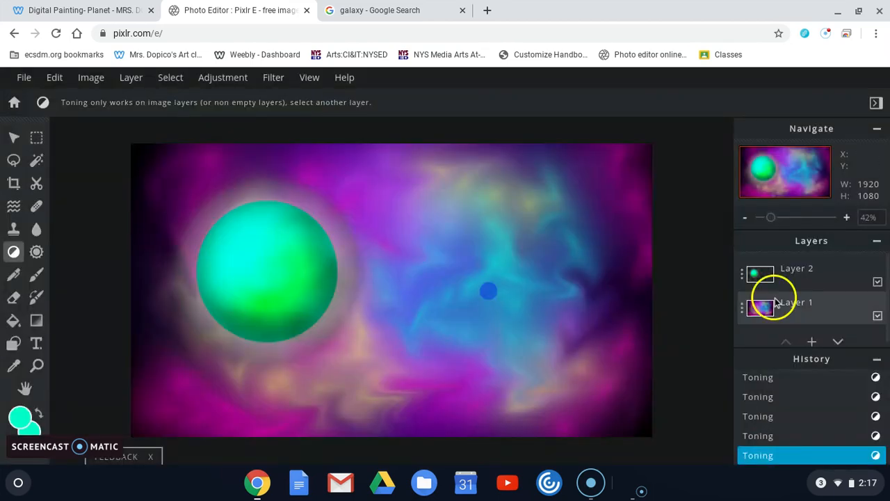
click(13, 344)
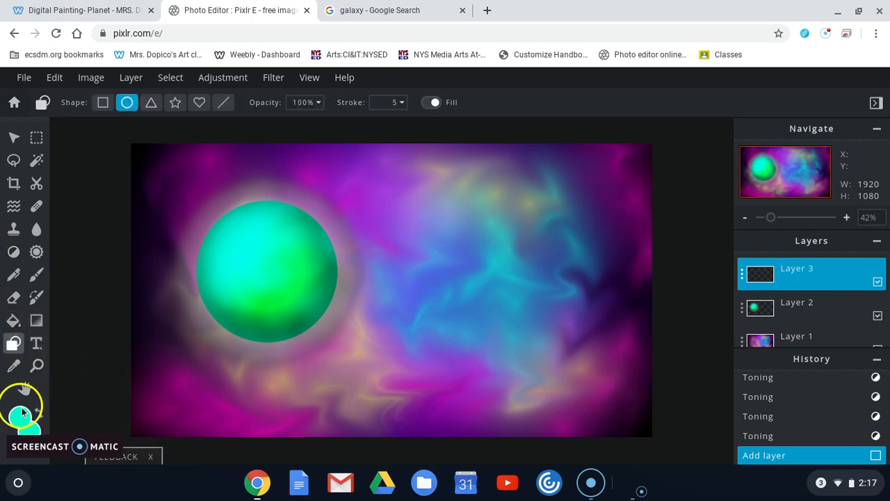
click(22, 417)
drag(533, 249, 407, 183)
click(695, 373)
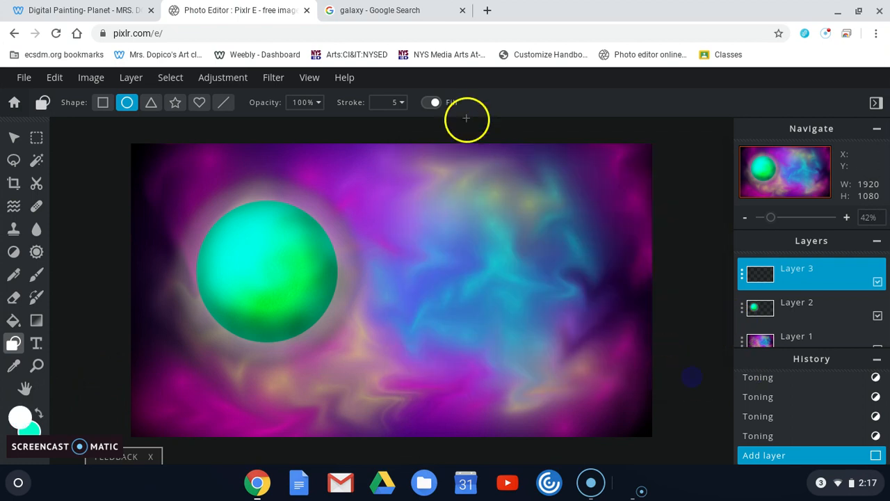
click(432, 102)
drag(237, 276, 383, 285)
click(54, 77)
click(60, 97)
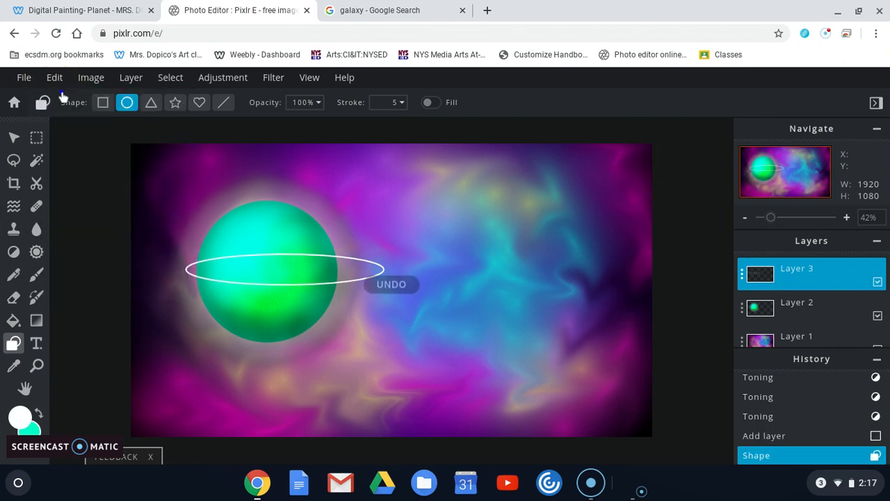
Step: Draw a white ellipse outline with stroke 15 around the planet's middle, about 739 × 152 px
click(402, 103)
drag(313, 125, 328, 124)
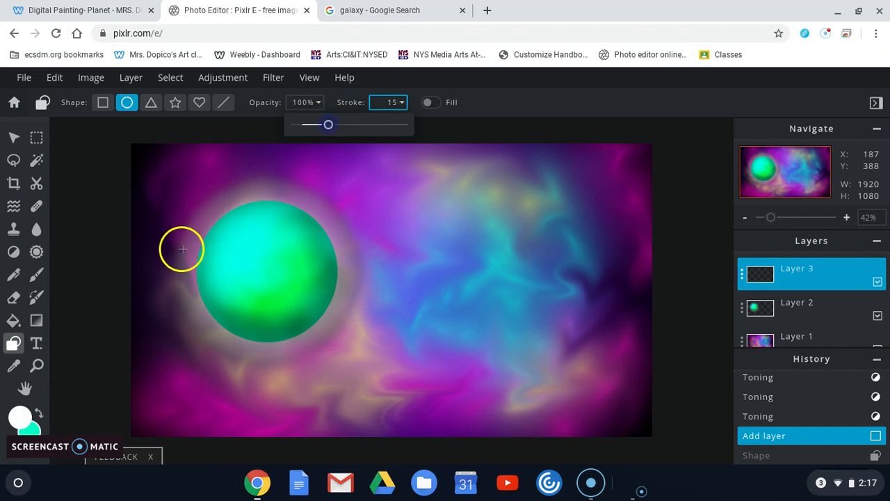
drag(171, 262, 375, 300)
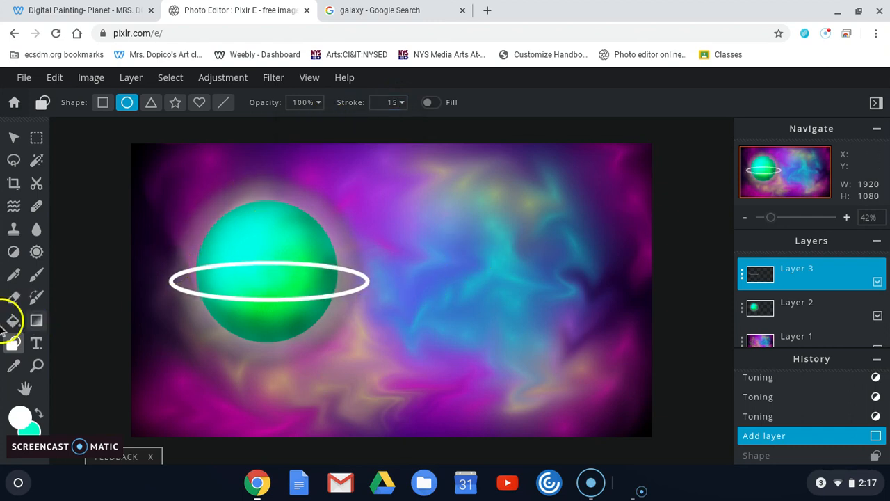
Step: Move the white ring slightly up on the planet and rotate it clockwise so it slopes down to the right
click(36, 365)
click(302, 313)
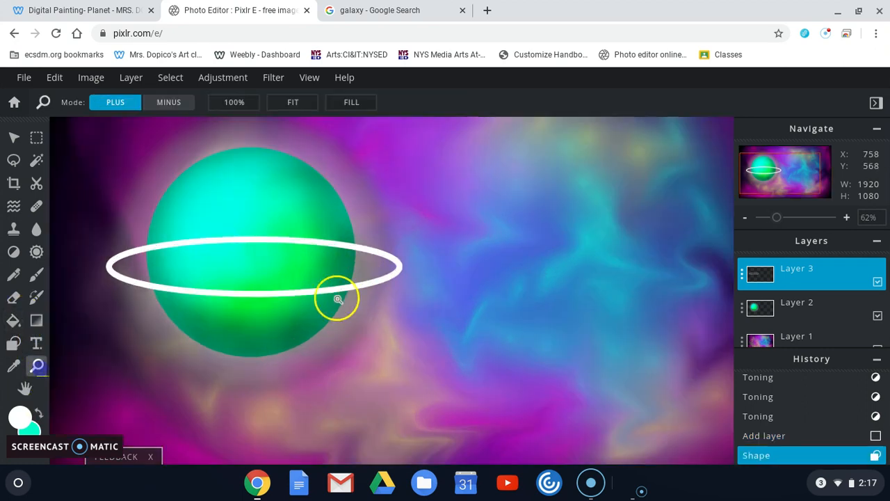
click(259, 286)
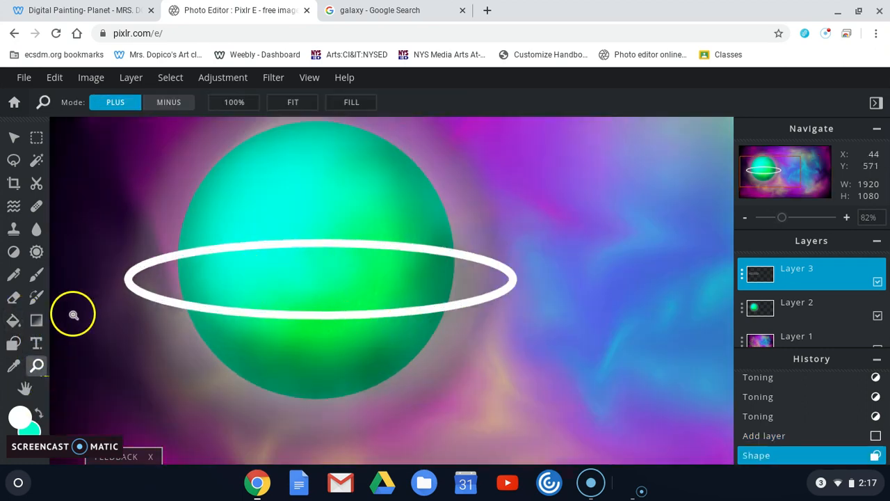
click(14, 298)
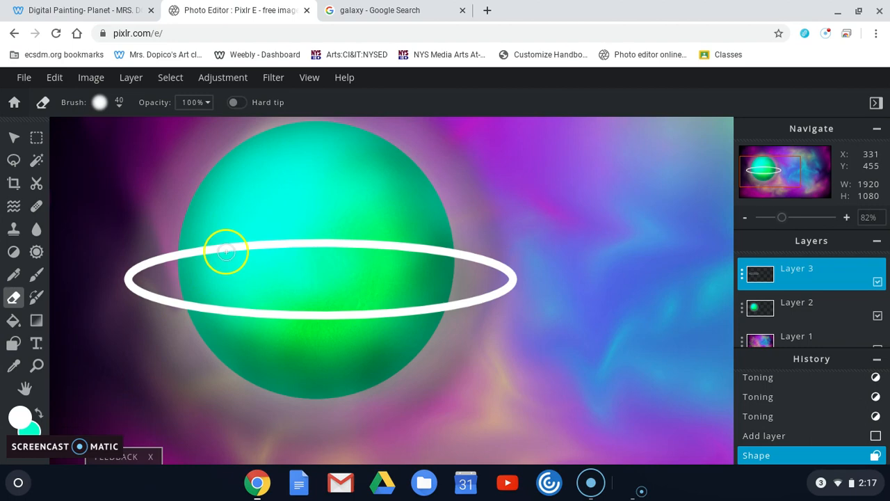
click(14, 137)
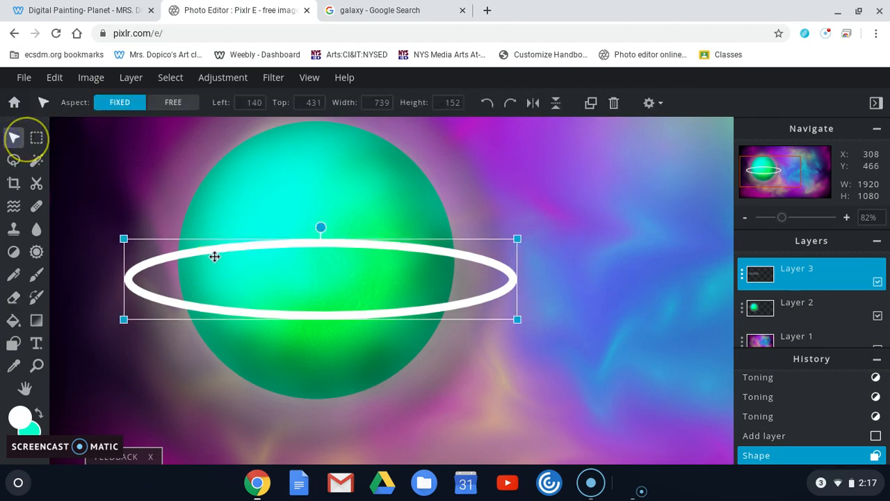
drag(219, 245, 222, 218)
drag(328, 201, 346, 203)
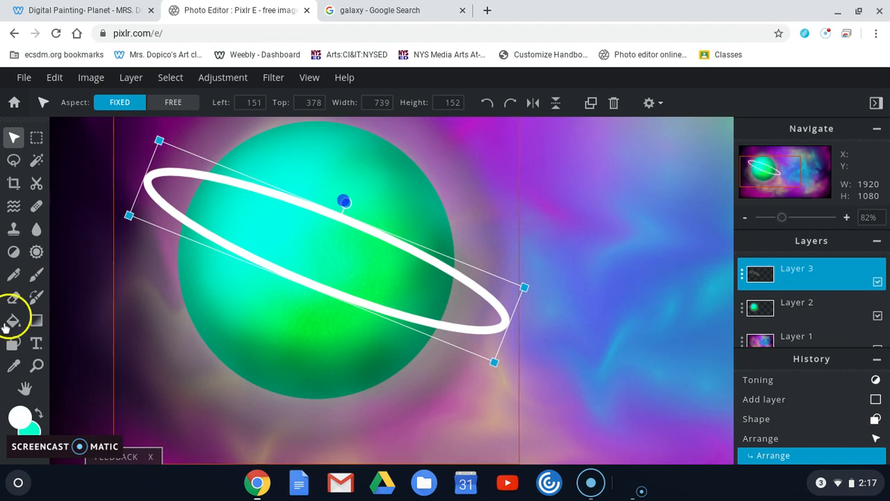
Step: Erase the upper part of the ring where it crosses the planet, using the 40 px eraser at 100% opacity
click(16, 299)
click(245, 184)
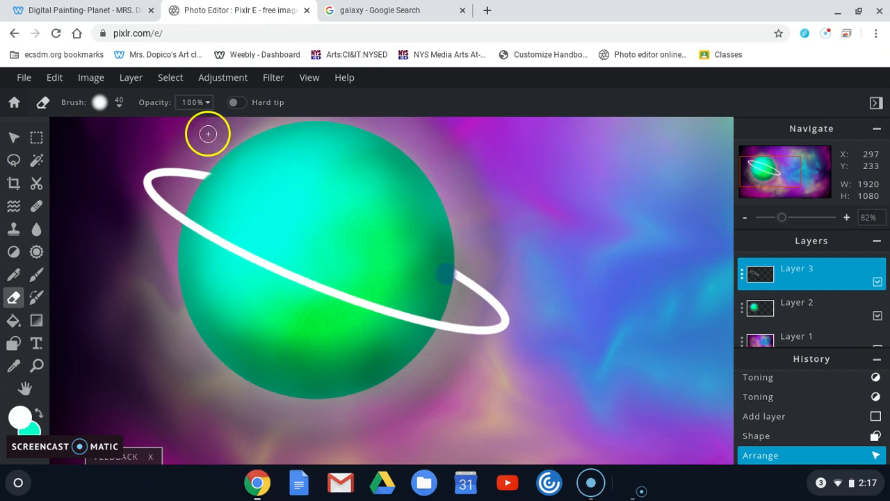
drag(224, 174, 211, 182)
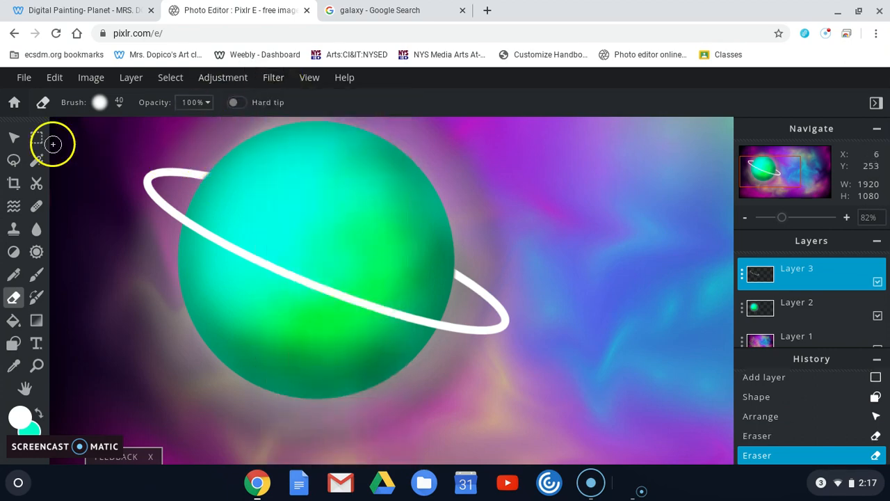
Step: Apply a white Glow filter to the ring's layer with opacity 100%, size 0 px and blur 20%
click(13, 139)
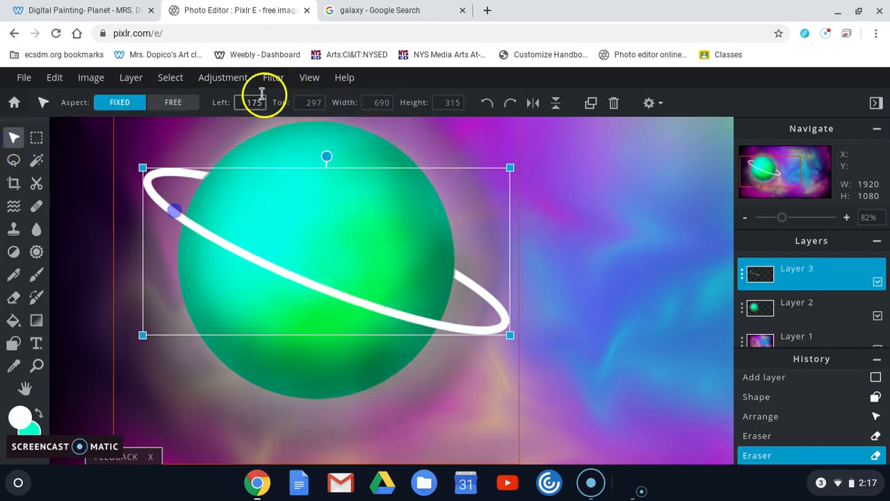
click(695, 302)
click(429, 244)
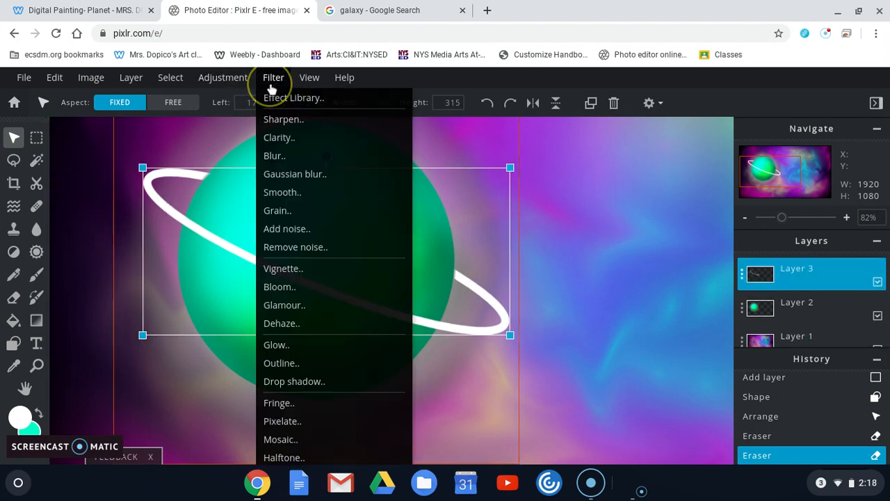
click(616, 267)
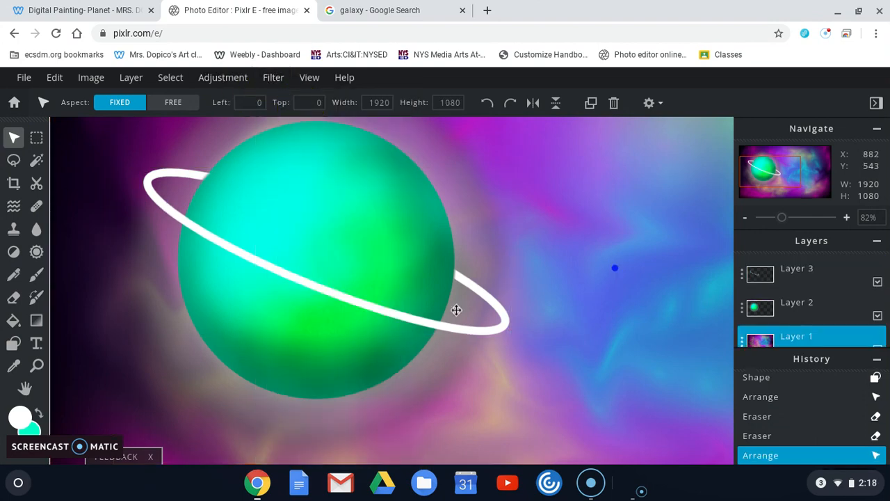
click(169, 206)
mouse_move(276, 82)
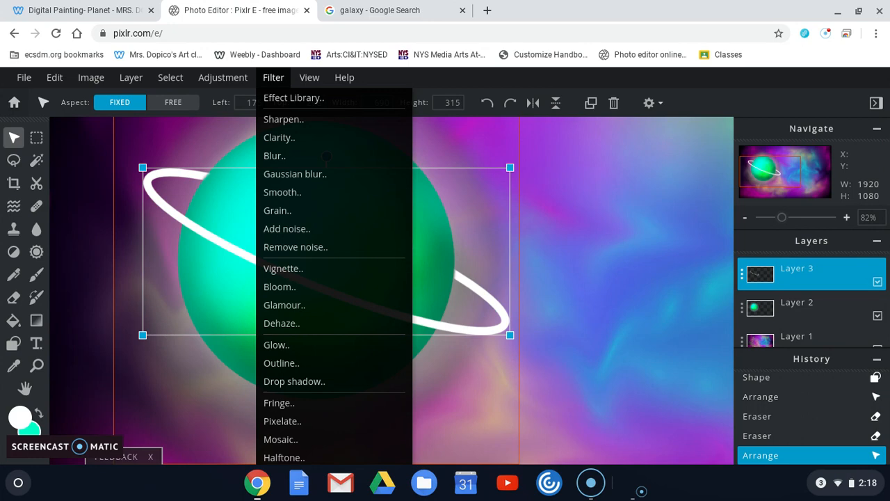
click(324, 346)
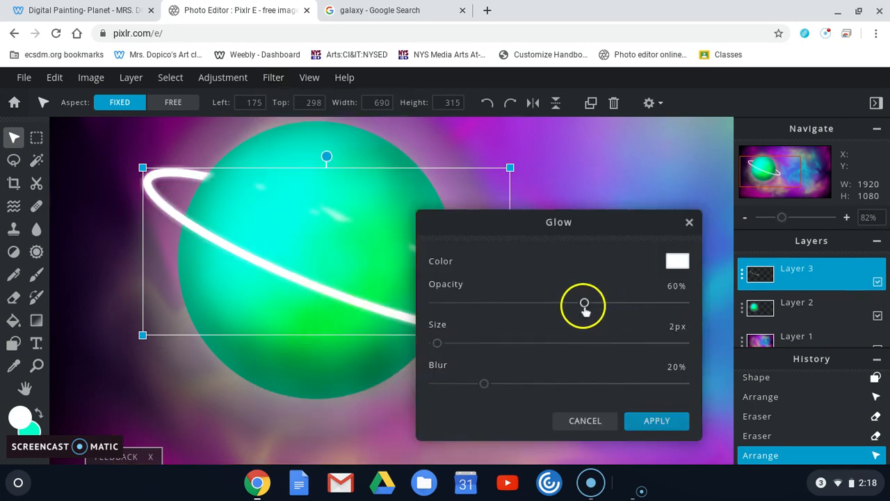
drag(588, 306, 688, 318)
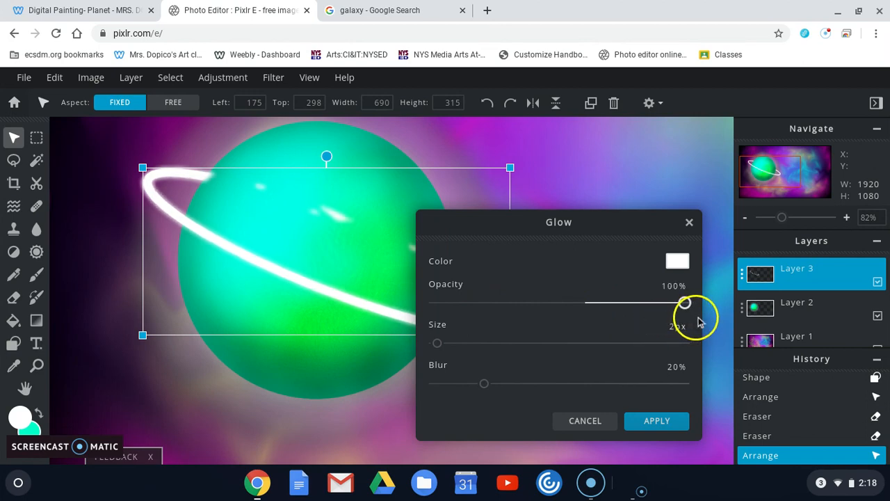
mouse_move(439, 344)
mouse_down()
mouse_move(473, 345)
mouse_move(432, 345)
mouse_up()
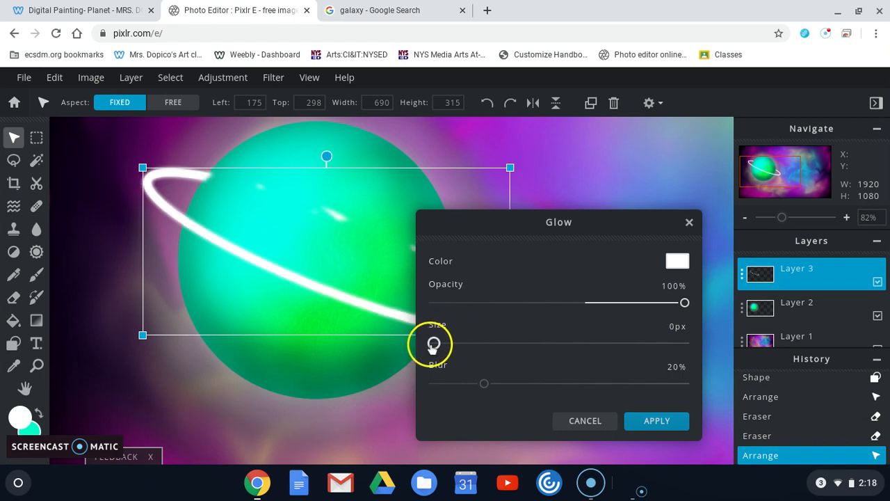
click(657, 421)
Step: Erase the leftover white specks from the planet's face and clean the ring's ends at its edge, using the 40 px eraser at 100% opacity
click(18, 298)
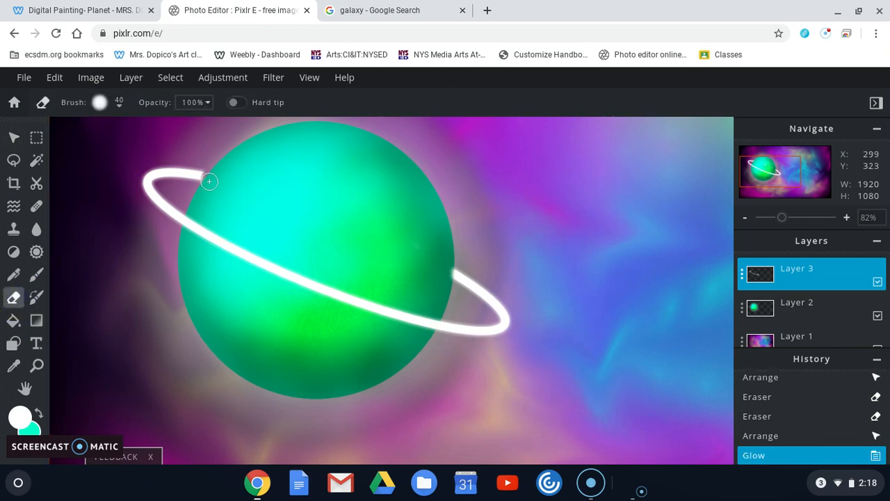
click(55, 77)
click(56, 97)
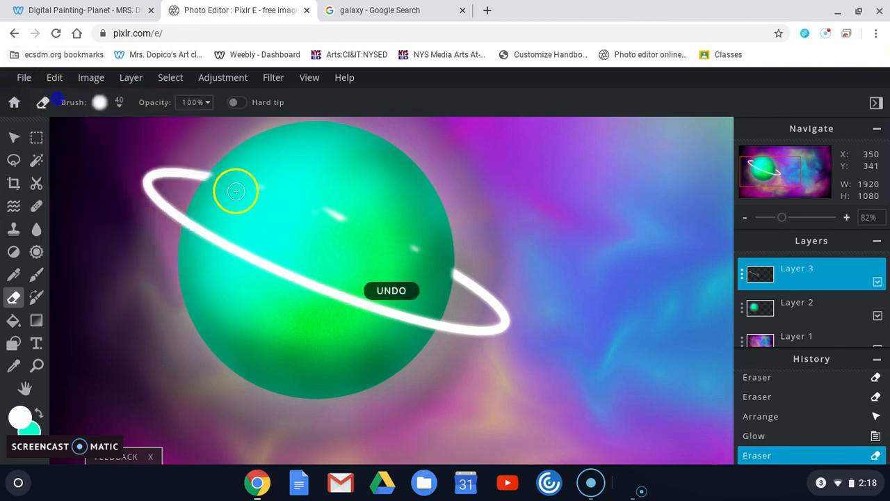
key(ctrl+z)
click(210, 187)
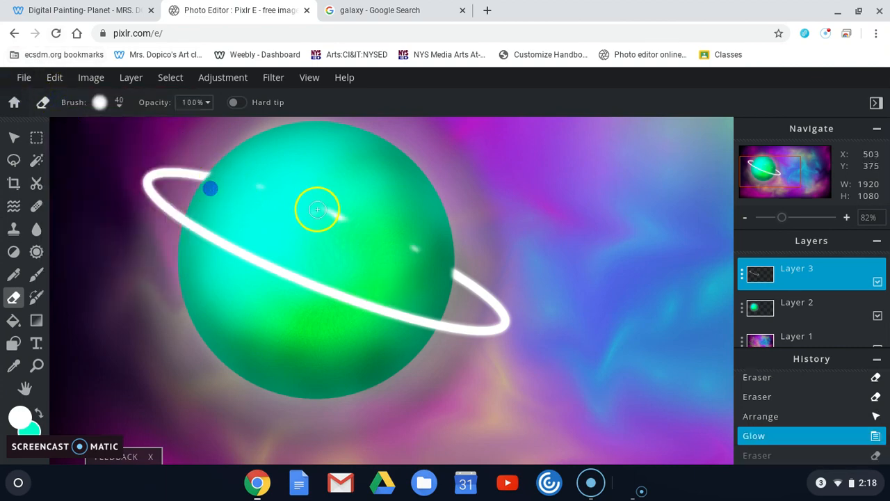
click(419, 256)
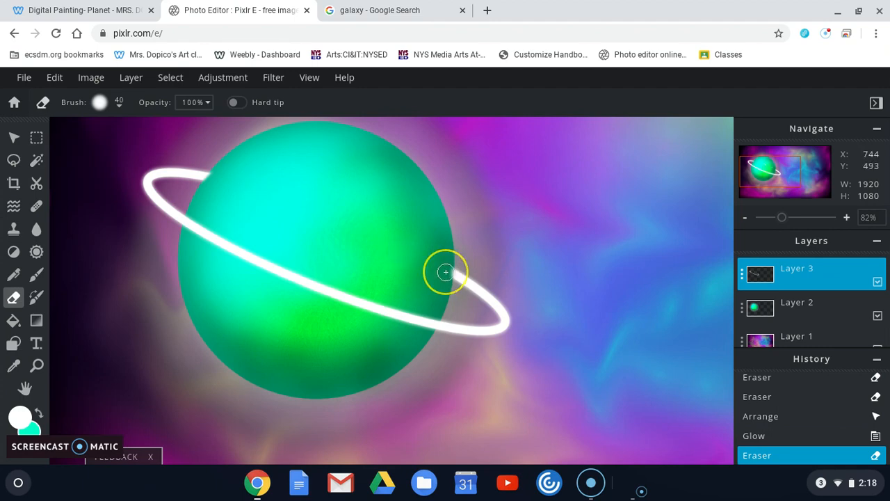
drag(447, 272, 446, 280)
Step: Add a new empty layer above the ring's layer
drag(781, 218, 769, 218)
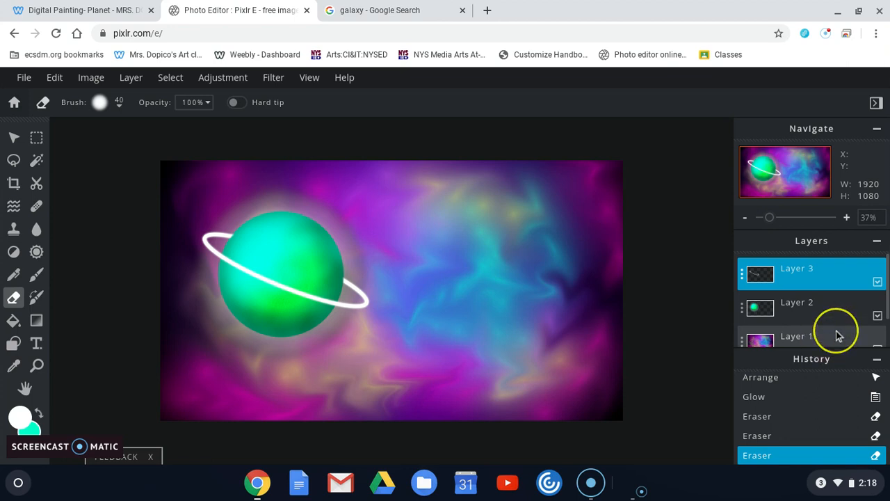
click(877, 360)
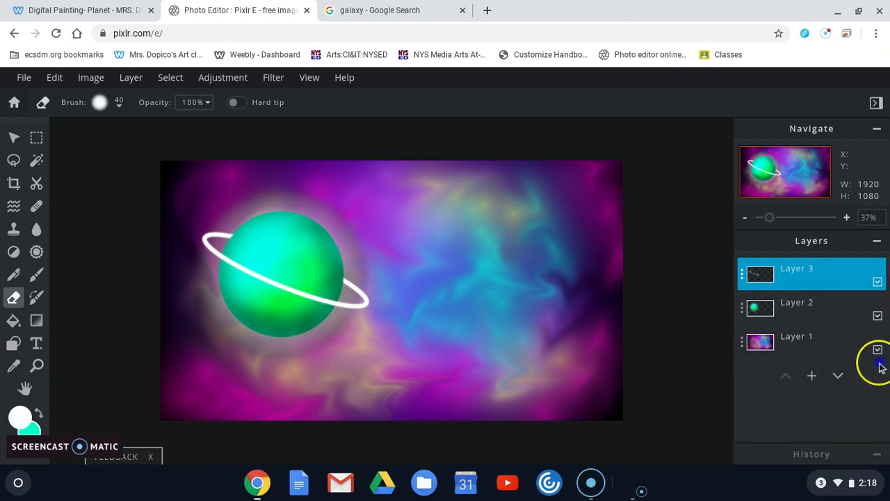
click(811, 375)
click(439, 309)
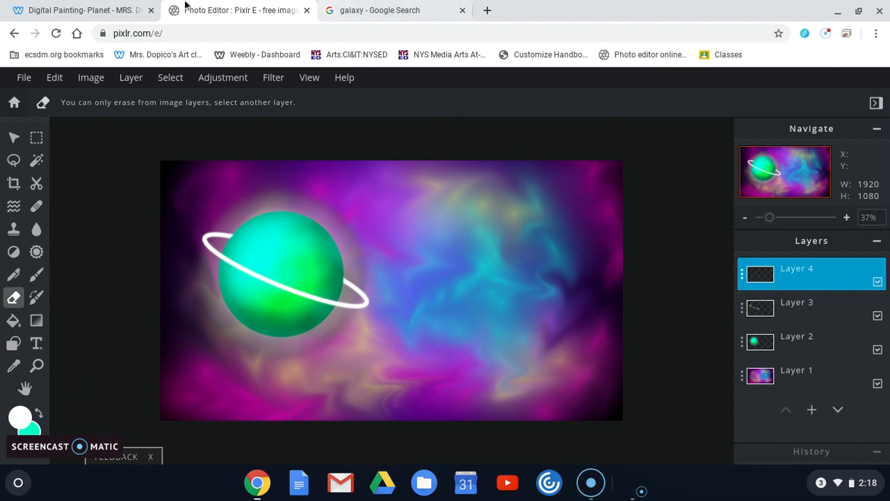
Step: Review the example space scene on the assignment page and the galaxy reference photos, and return to the painting
click(82, 16)
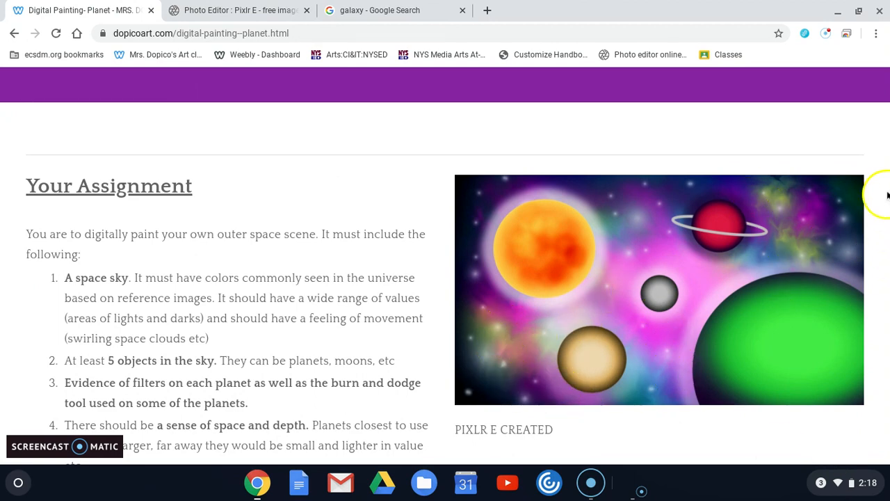
click(383, 19)
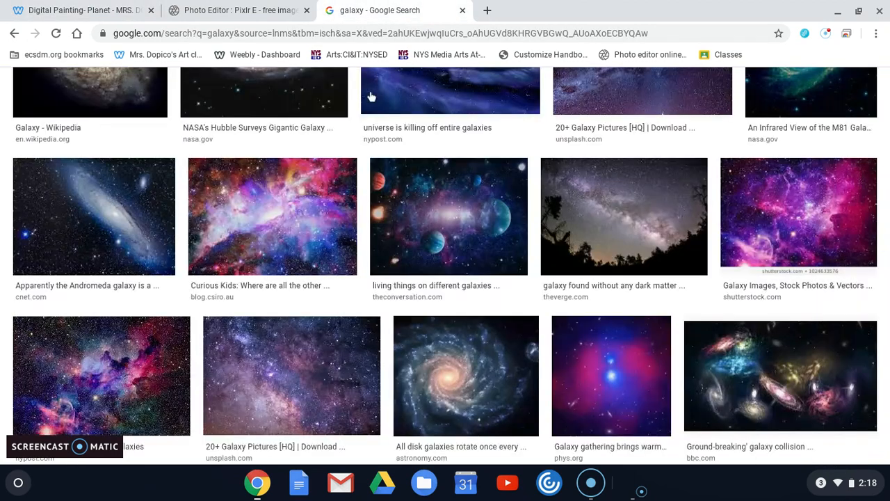
click(268, 13)
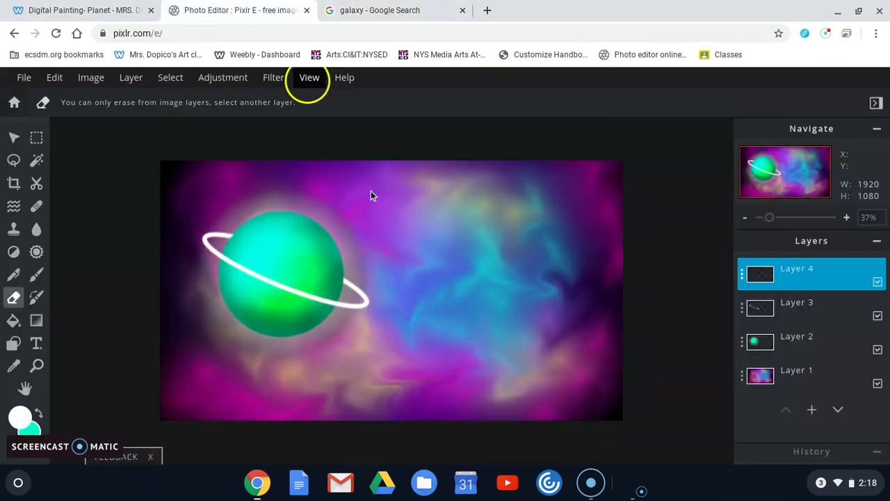
Step: Choose the paint brush with white (#FFFFFF) as its colour
click(36, 274)
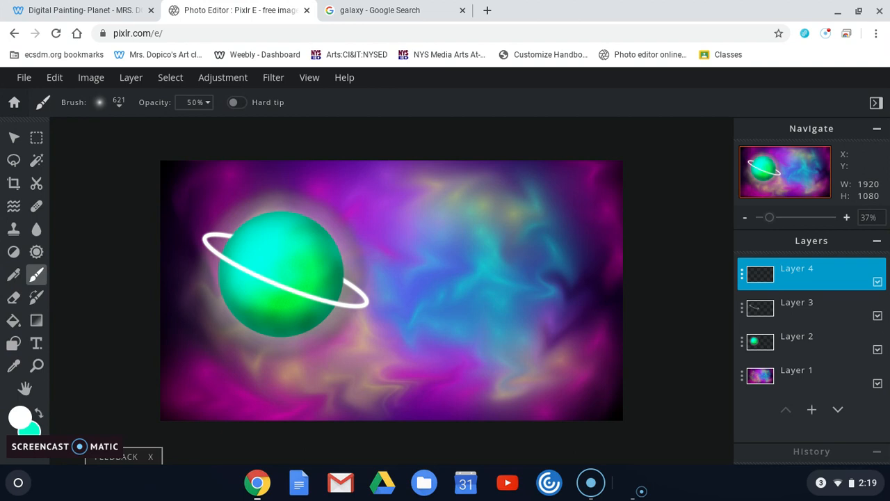
click(21, 417)
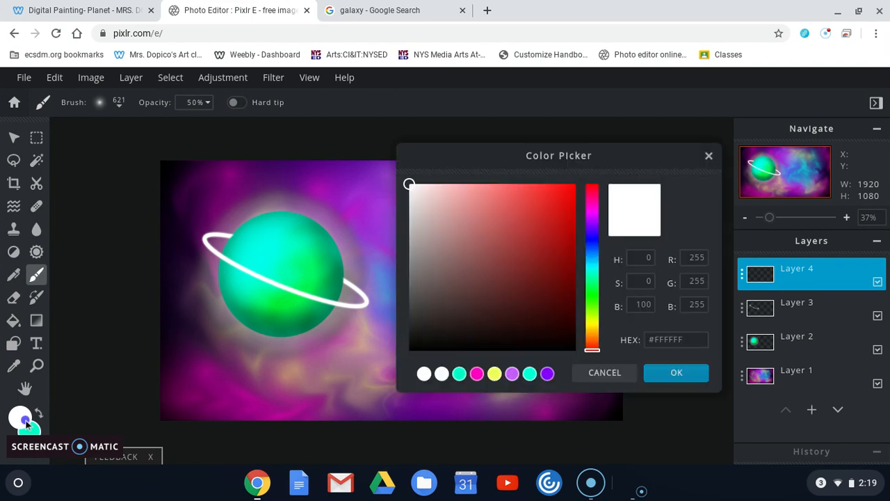
click(695, 373)
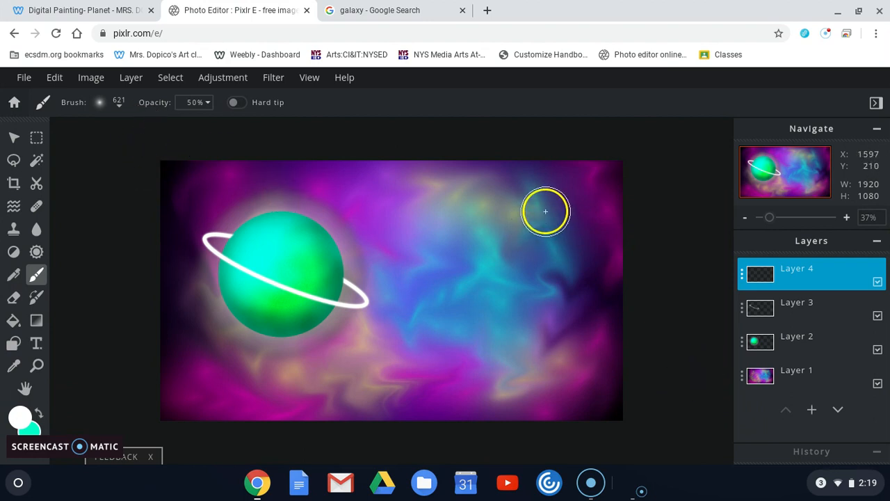
click(545, 211)
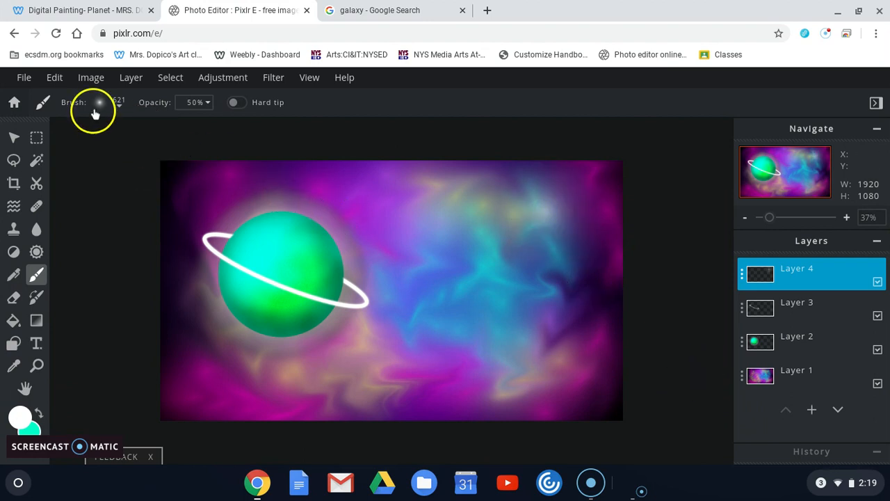
click(54, 77)
click(69, 103)
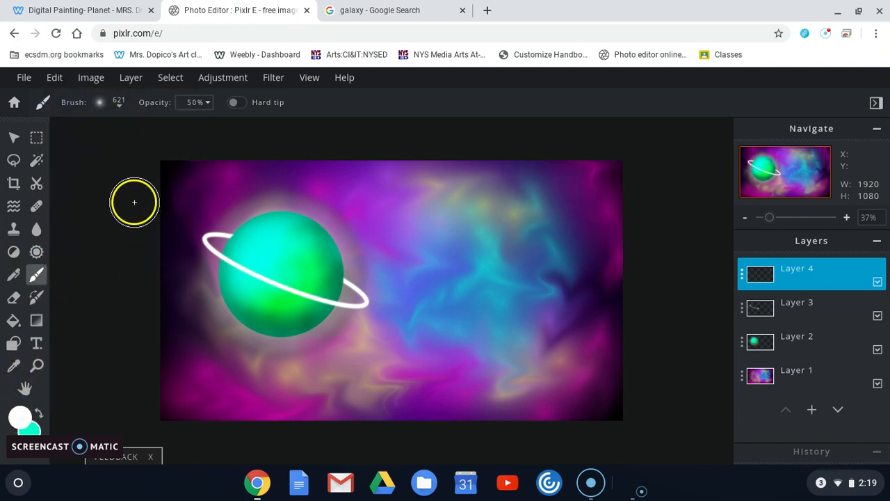
Step: Paint three soft white stars in the galaxy right of the planet with a 197 px brush at 46% softness and 50% opacity
click(117, 107)
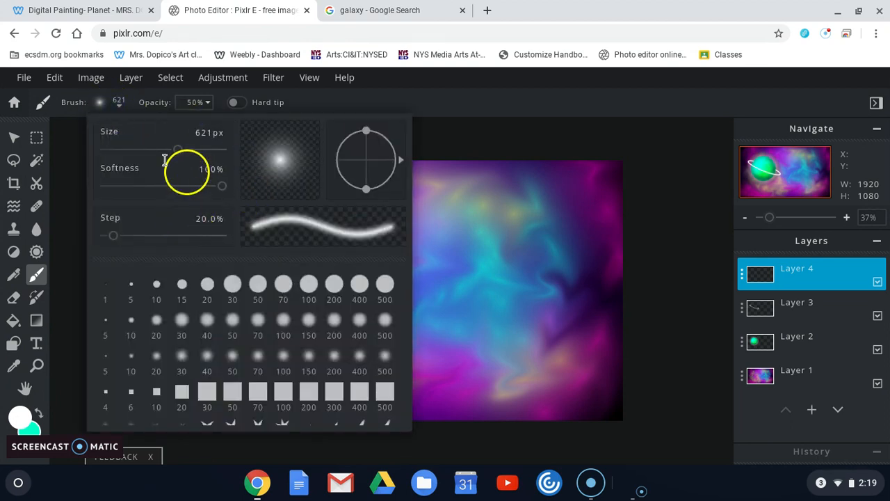
drag(174, 148, 144, 148)
drag(224, 184, 175, 186)
drag(164, 185, 160, 186)
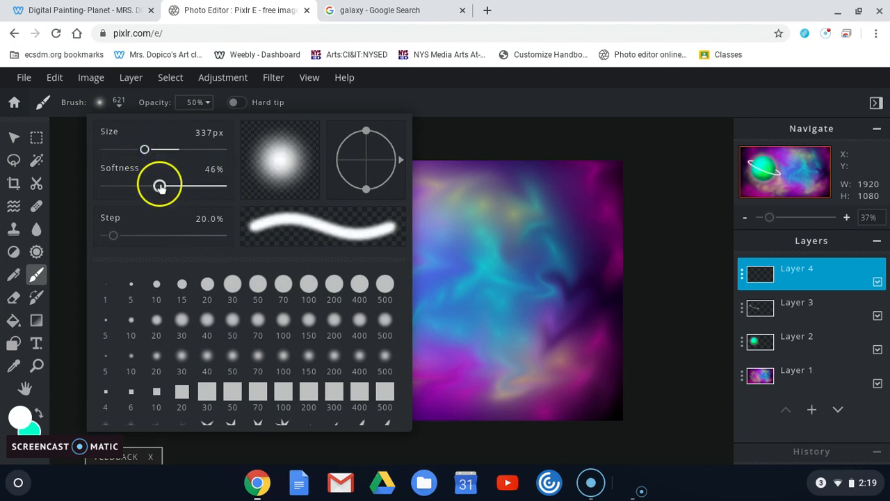
drag(142, 148, 128, 149)
click(511, 261)
click(541, 212)
click(590, 210)
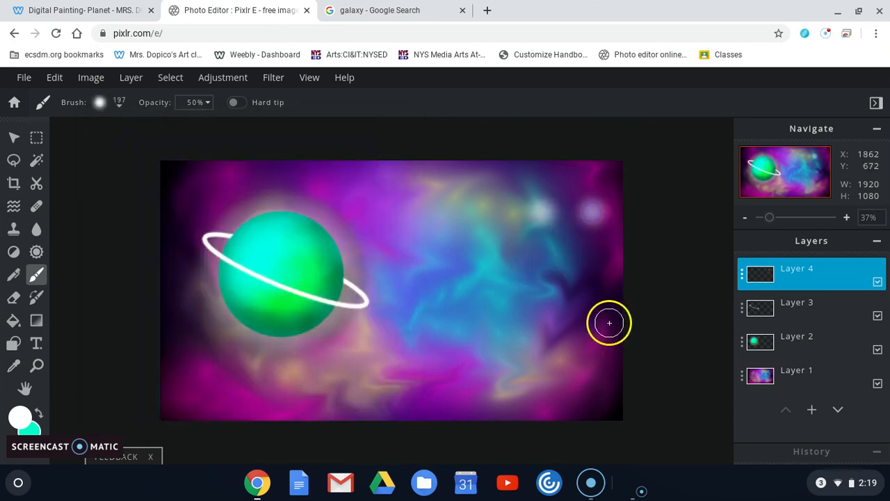
click(567, 335)
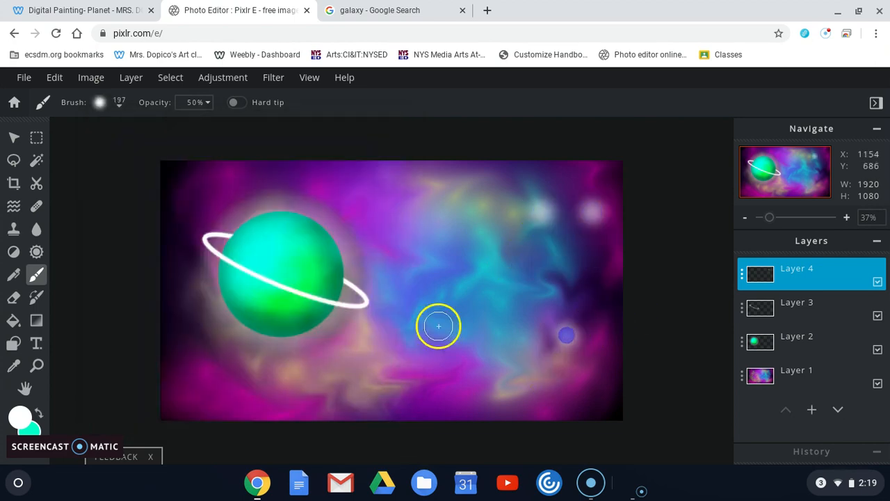
click(114, 104)
drag(128, 149, 114, 152)
drag(156, 193, 139, 193)
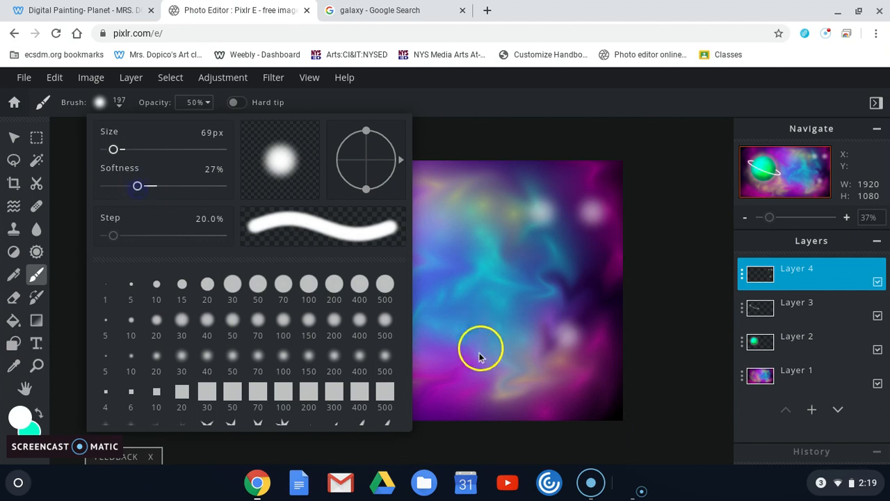
click(485, 345)
click(440, 363)
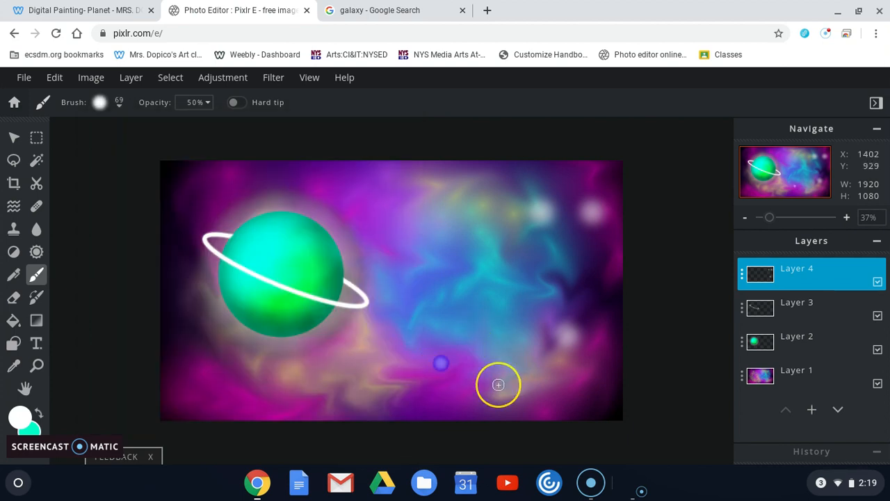
click(57, 78)
click(65, 97)
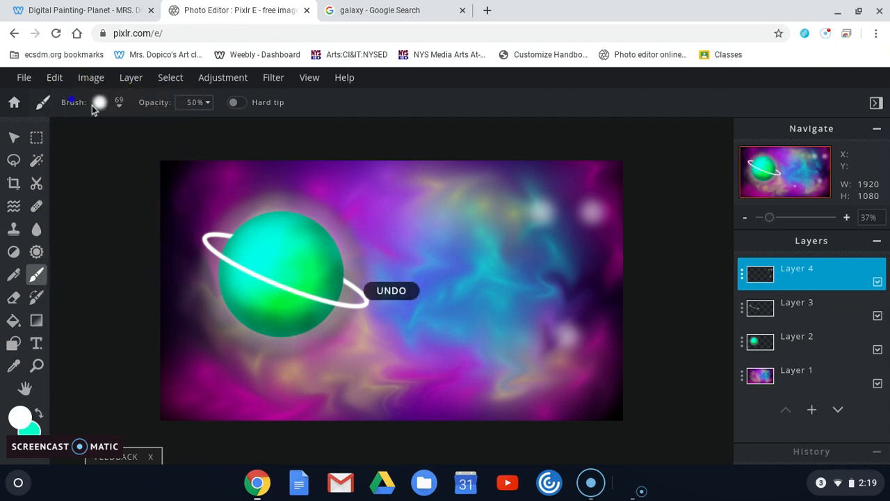
Step: Scatter tiny white stars across the galaxy and around the planet with a 13 px brush at 14% softness and 50% opacity
click(114, 105)
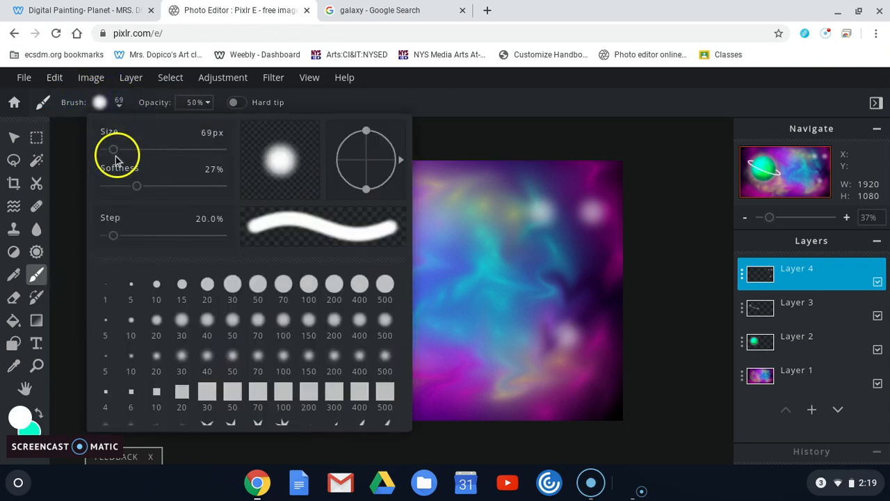
drag(115, 146, 107, 150)
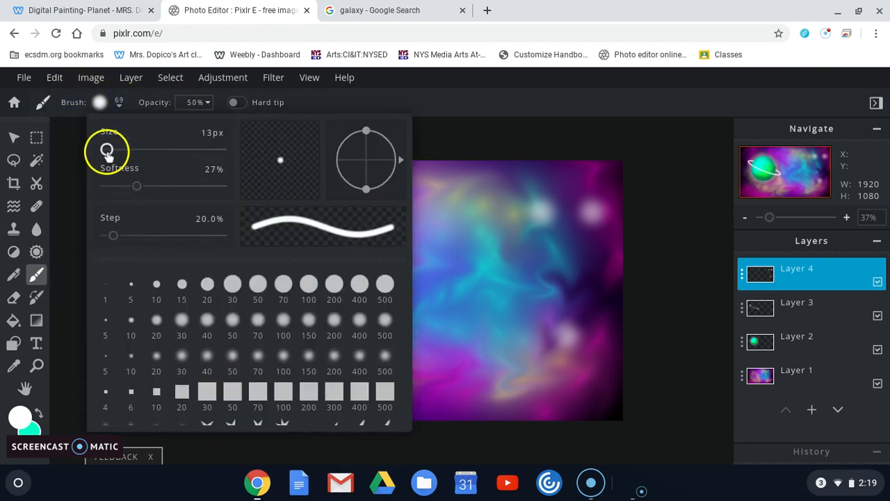
drag(139, 187, 122, 194)
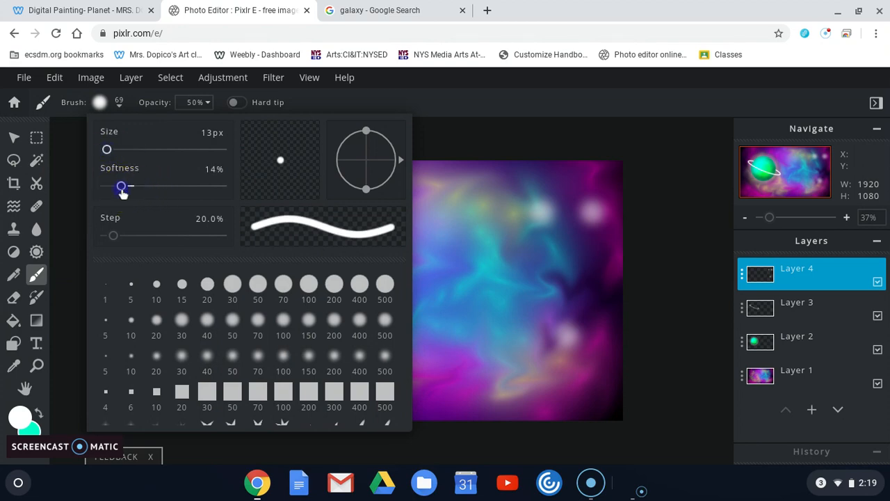
click(511, 276)
click(506, 194)
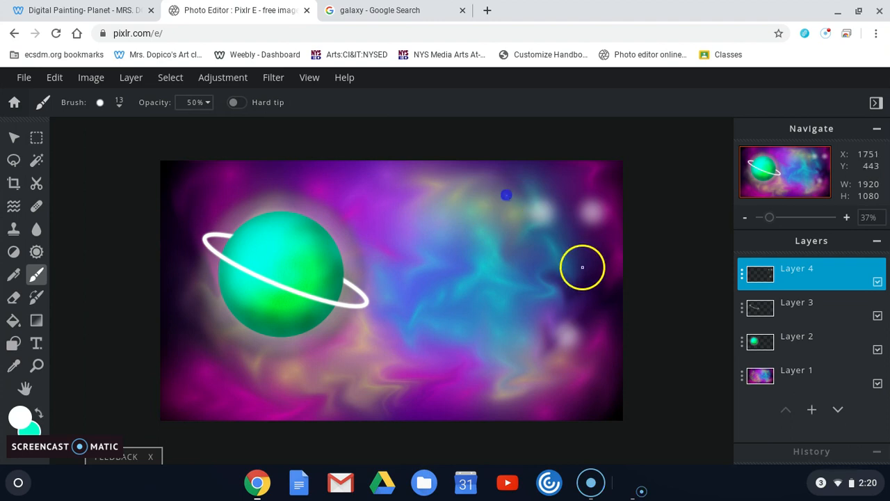
click(576, 276)
click(584, 340)
click(515, 318)
click(550, 251)
click(443, 259)
click(406, 199)
click(417, 289)
click(394, 349)
click(347, 371)
click(258, 378)
click(211, 346)
click(222, 395)
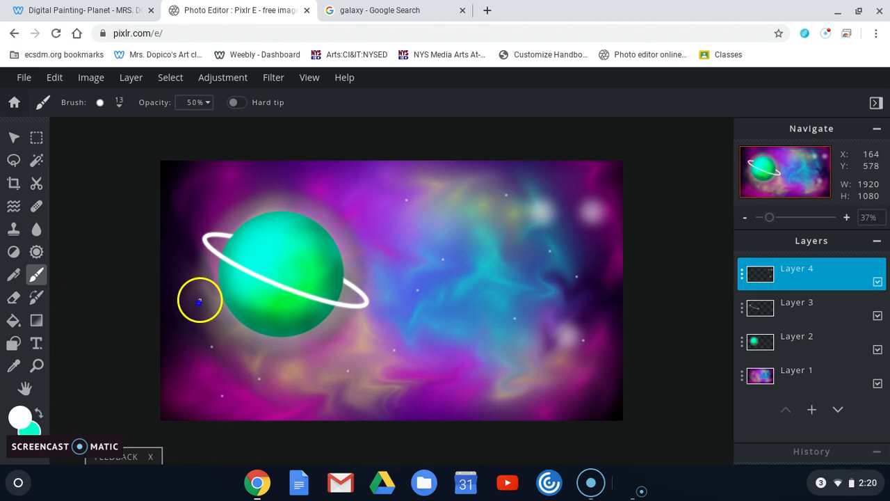
click(231, 199)
click(478, 349)
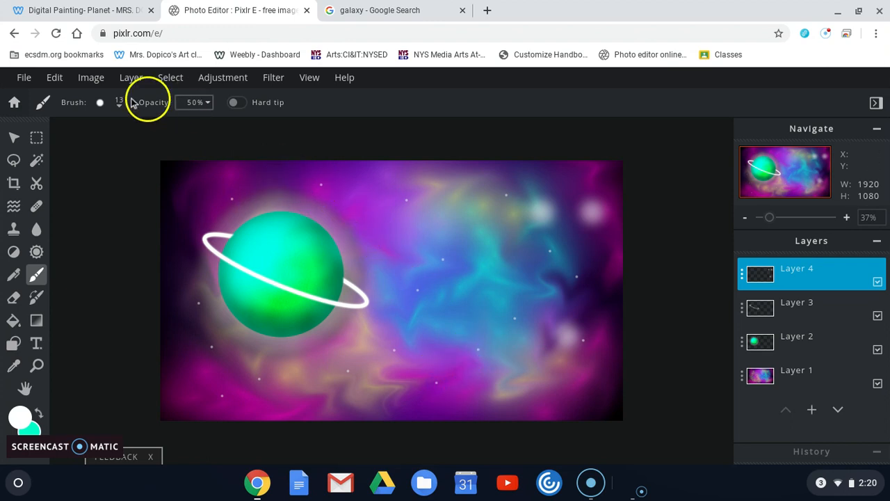
Step: Paint four softer, medium-sized white stars across the galaxy with a 142 px brush of increased softness
click(120, 103)
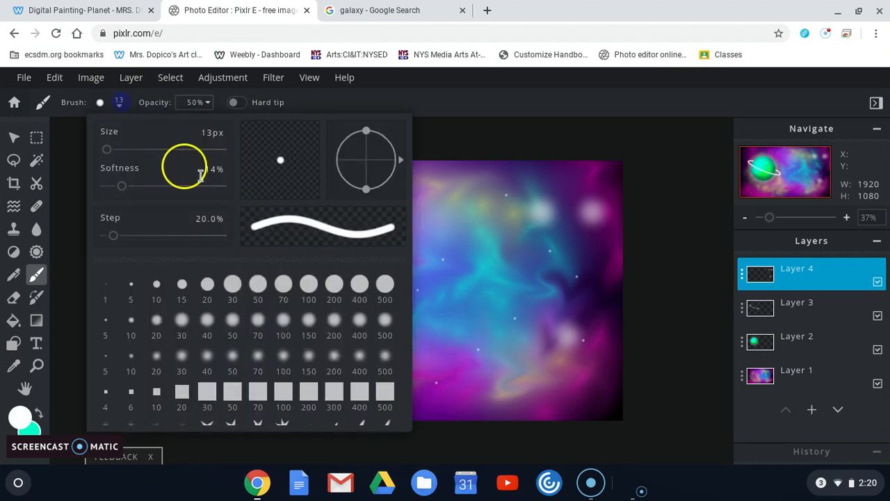
mouse_move(112, 150)
mouse_down()
mouse_move(118, 160)
mouse_move(121, 153)
mouse_up()
drag(122, 184, 165, 197)
click(530, 376)
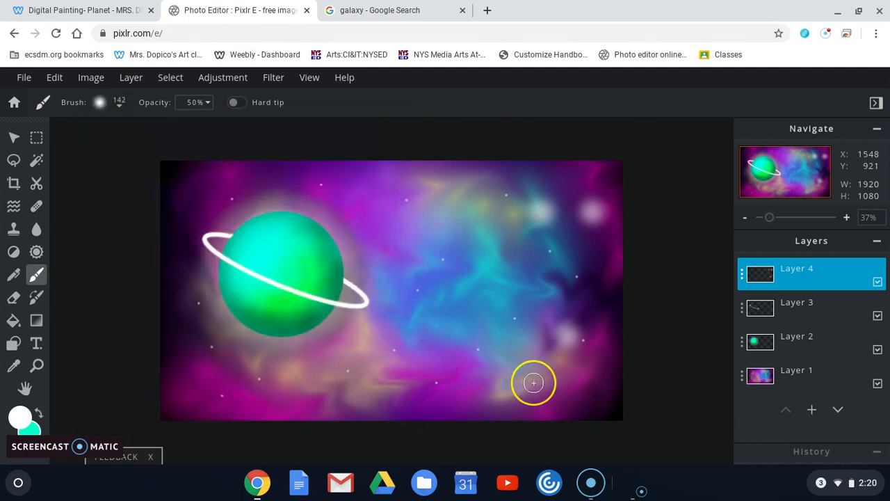
click(496, 308)
click(406, 310)
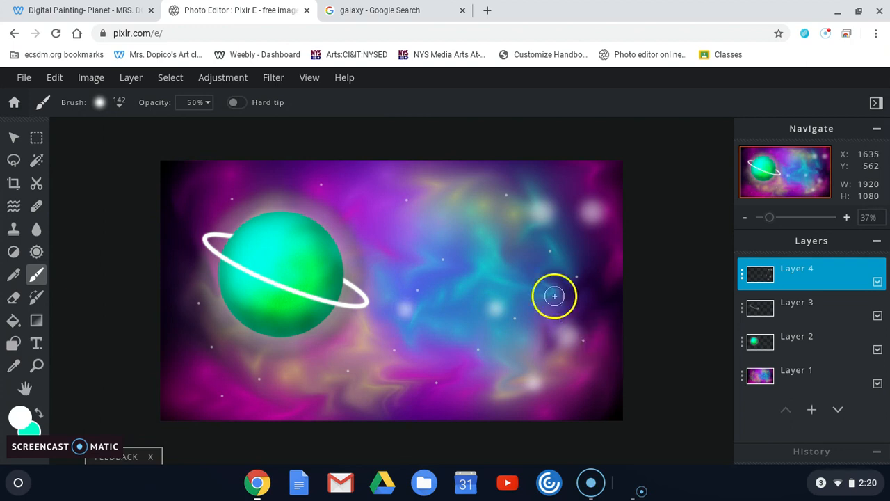
click(373, 183)
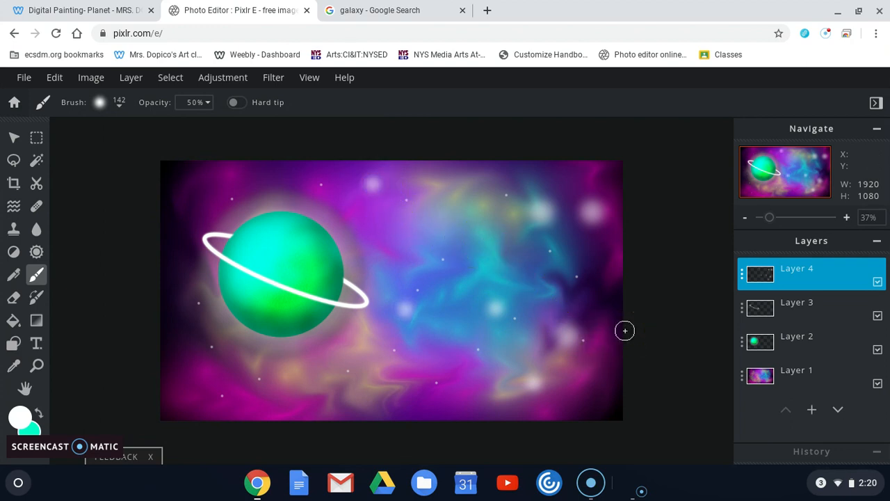
click(603, 341)
click(556, 236)
click(793, 378)
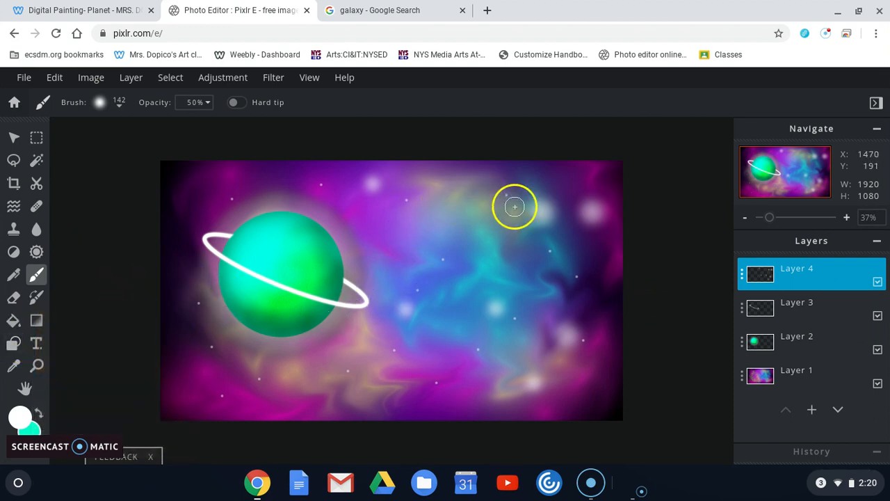
Step: Flatten the image into a single background layer and toggle that layer's visibility off and on
click(842, 276)
click(717, 408)
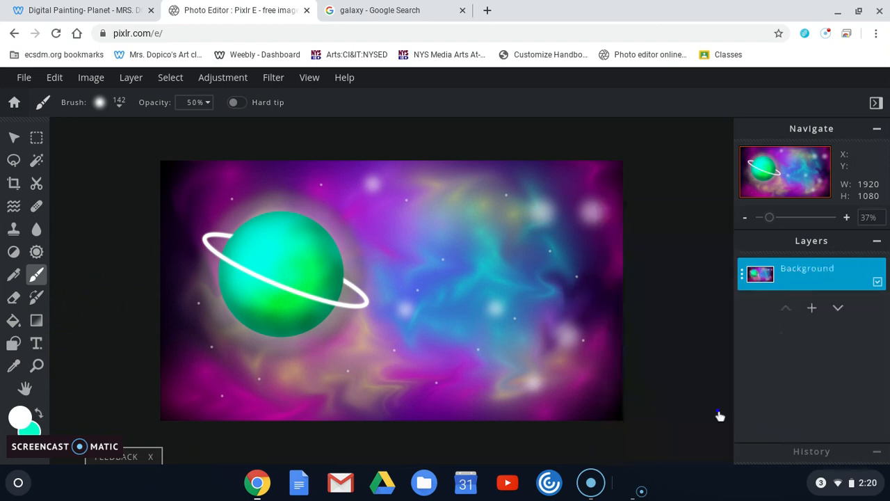
click(877, 281)
click(878, 282)
click(864, 284)
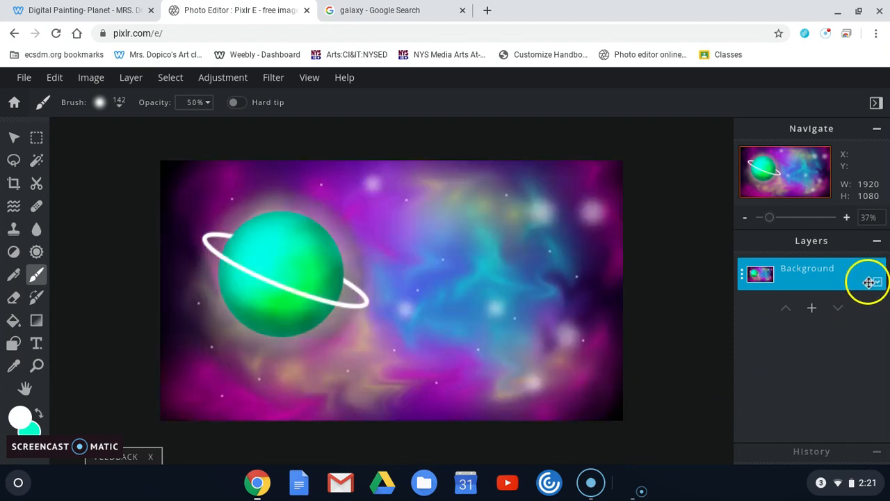
Step: Open the effect library for the flattened painting and browse the Friends collection
click(272, 77)
click(283, 98)
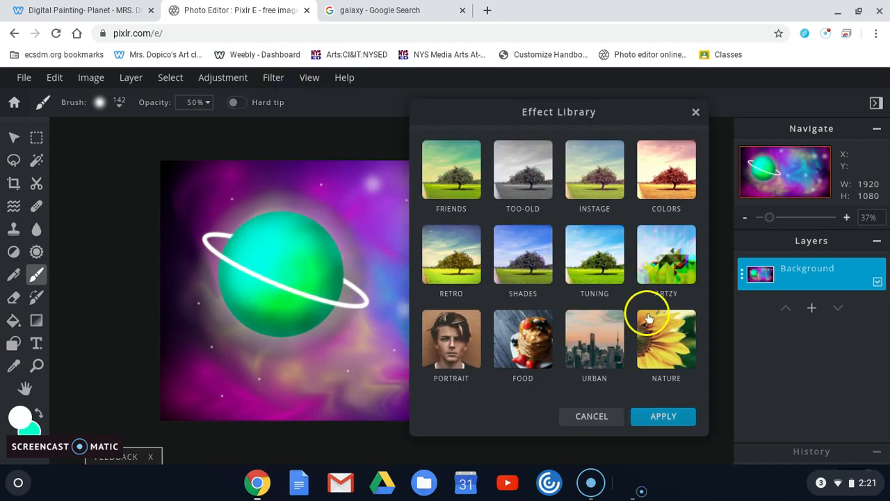
click(459, 170)
scroll(544, 316, down, 5)
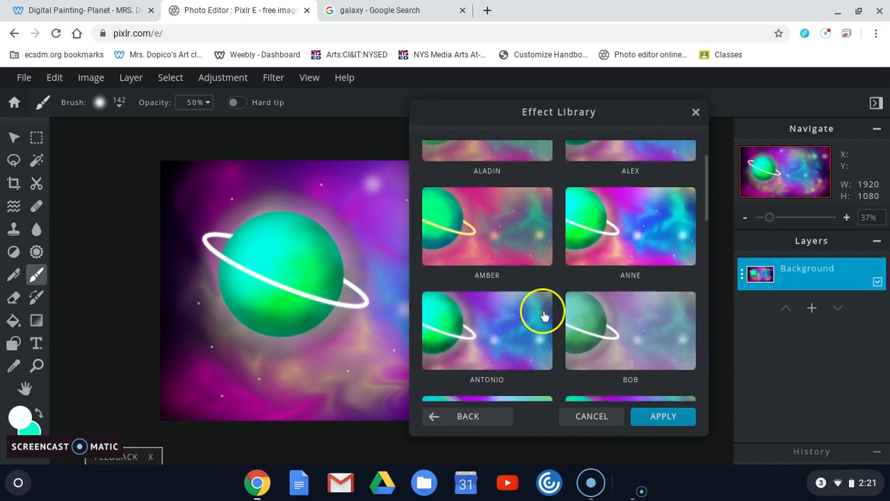
scroll(544, 316, down, 1)
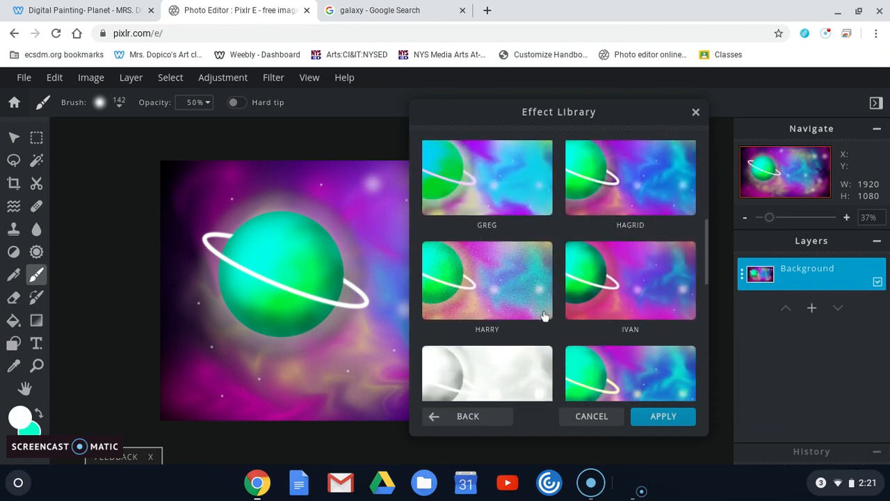
Step: Preview the Ivan and Harry effects on the painting, moving the effect library aside to uncover more of the image
click(660, 276)
click(512, 301)
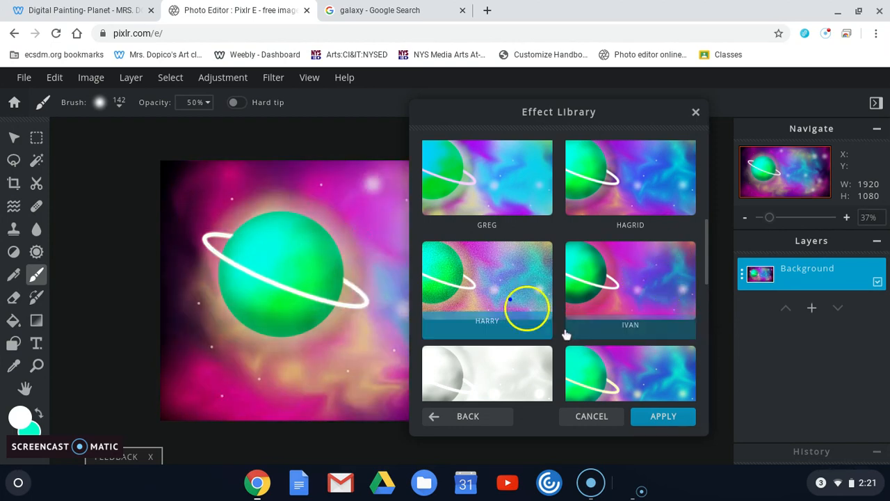
click(609, 320)
scroll(636, 341, down, 3)
drag(561, 119, 639, 122)
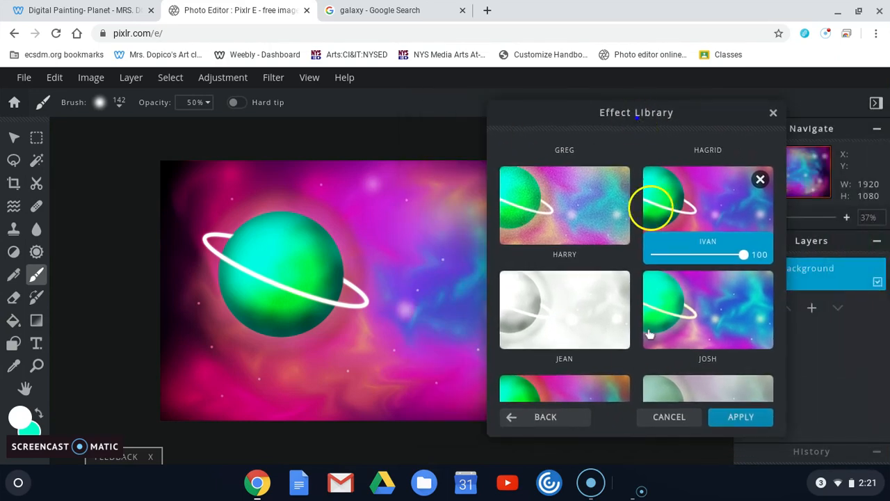
Step: Apply the Karen effect from the Friends collection to the painting at an amount of 100
click(598, 389)
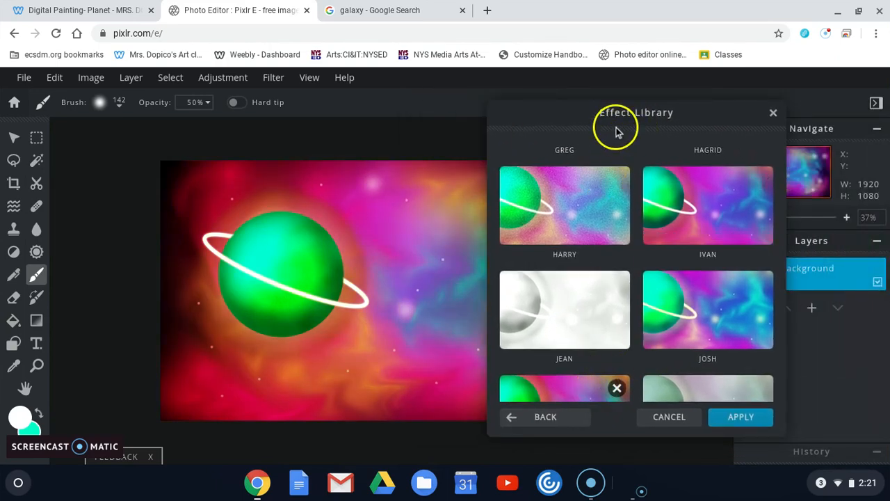
scroll(663, 375, down, 1)
scroll(663, 375, down, 3)
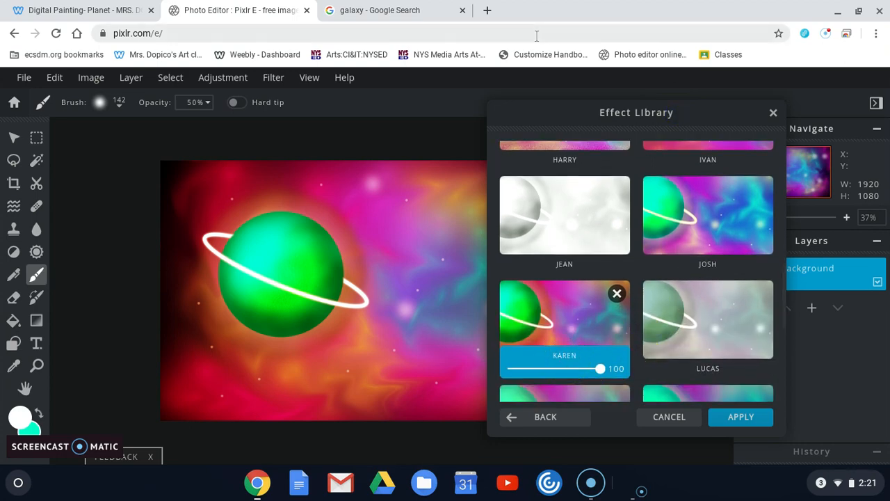
drag(540, 109, 468, 102)
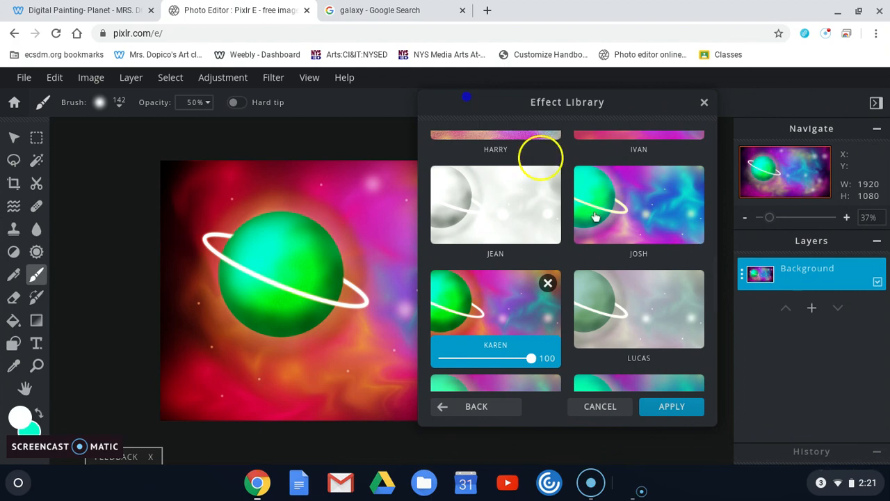
click(667, 407)
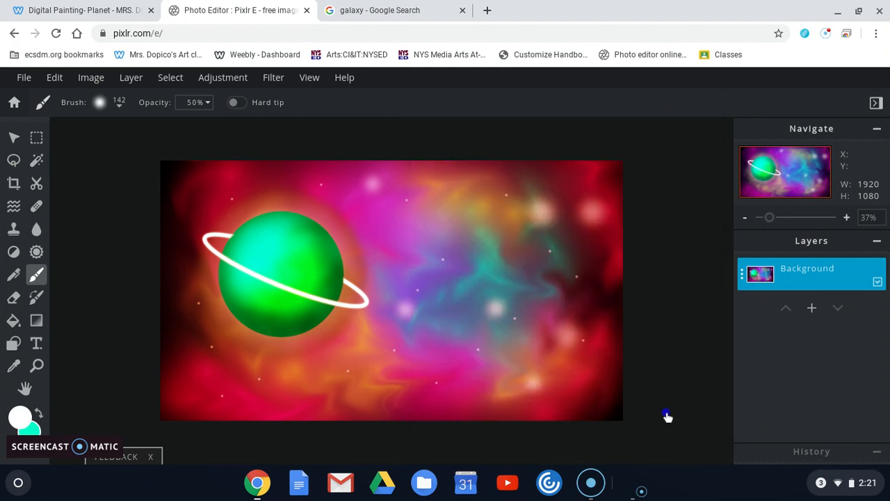